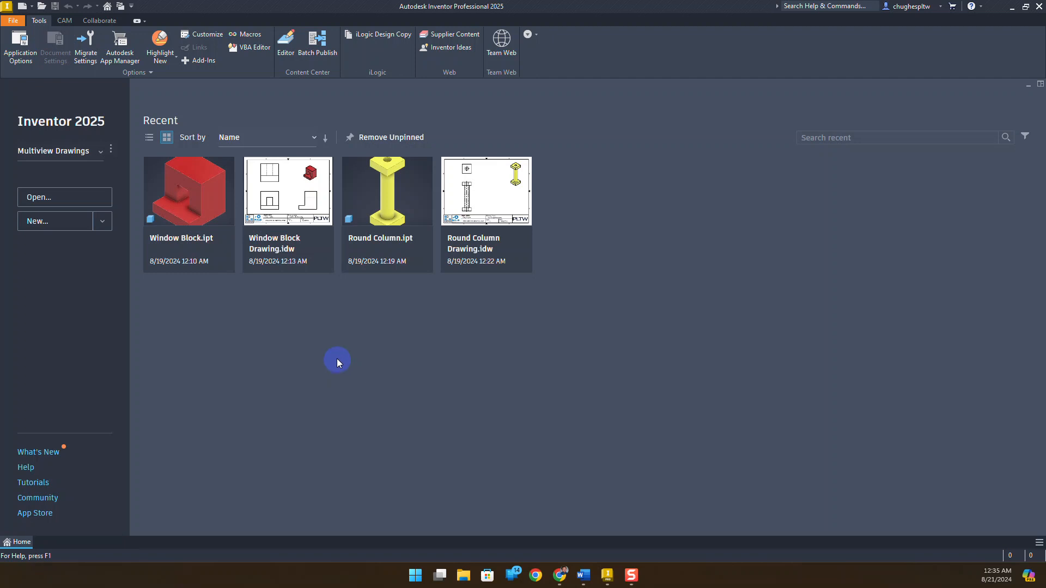
Start a new single-user project in the project settings and name it Dimensioning.
click(111, 149)
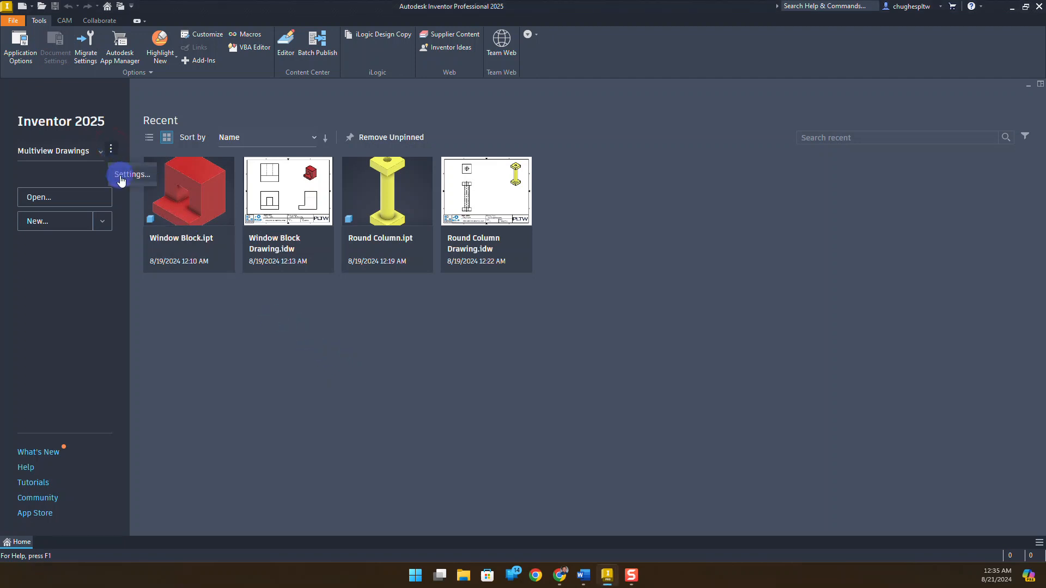
click(121, 176)
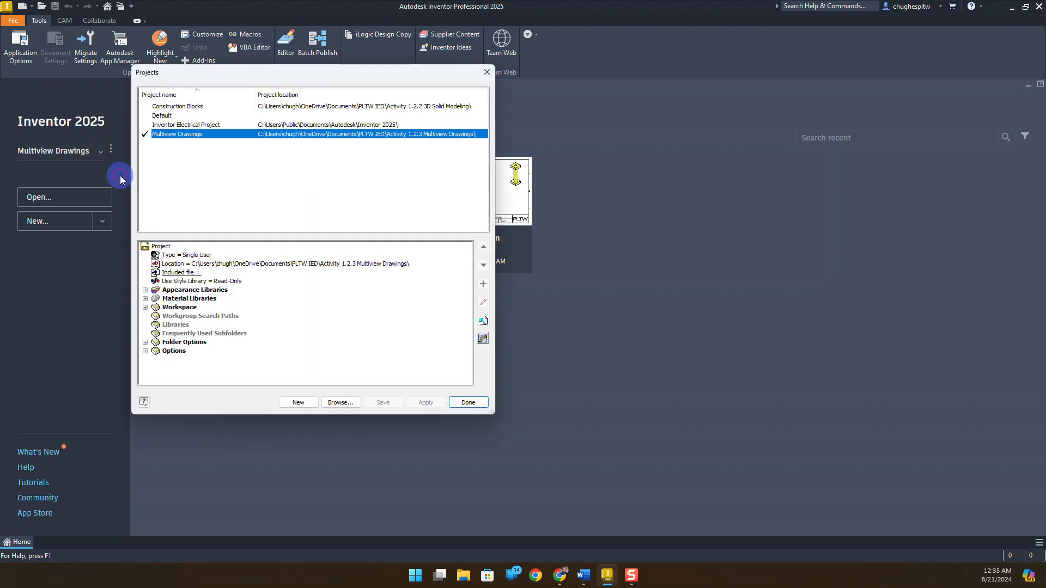
click(299, 402)
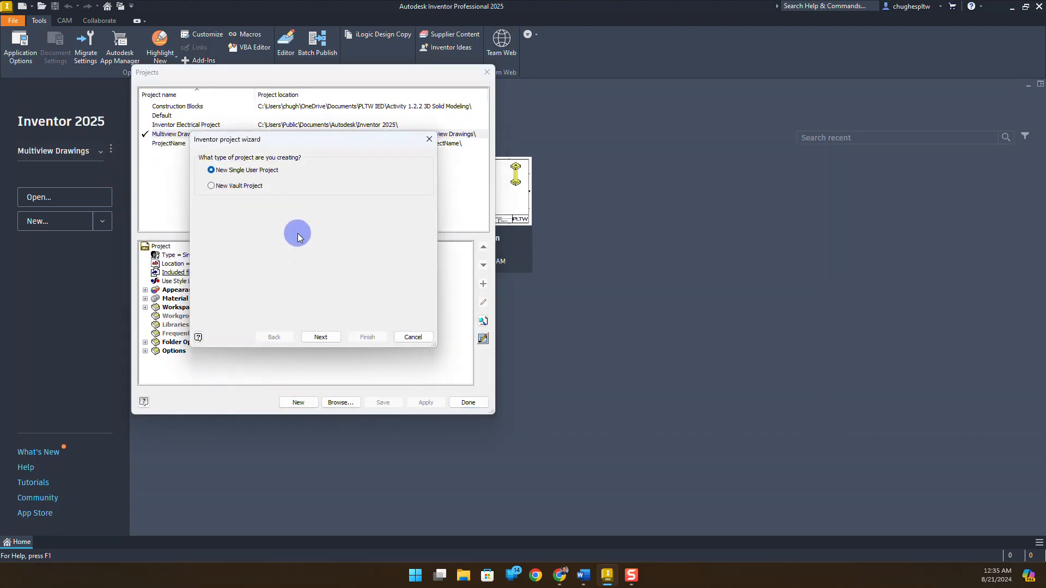
click(321, 337)
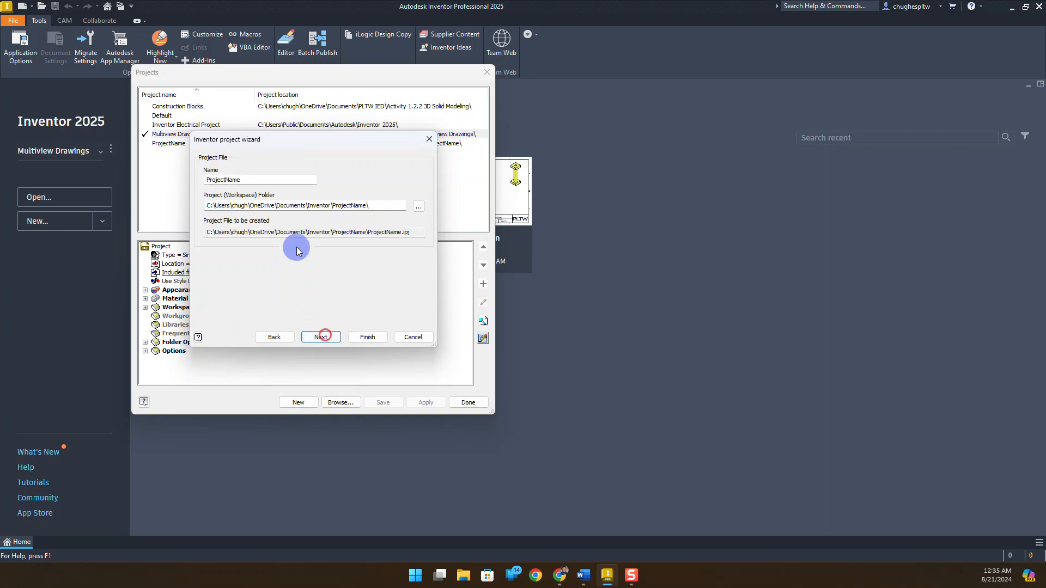
double_click(268, 181)
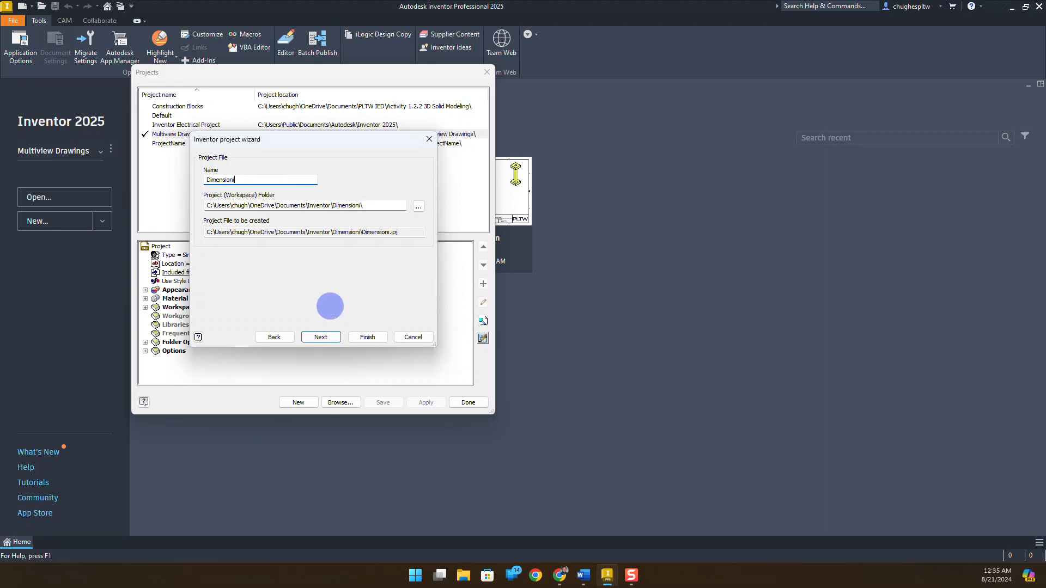
Browse for the project's workspace location and make a new folder inside Documents > PLTW IED.
click(419, 207)
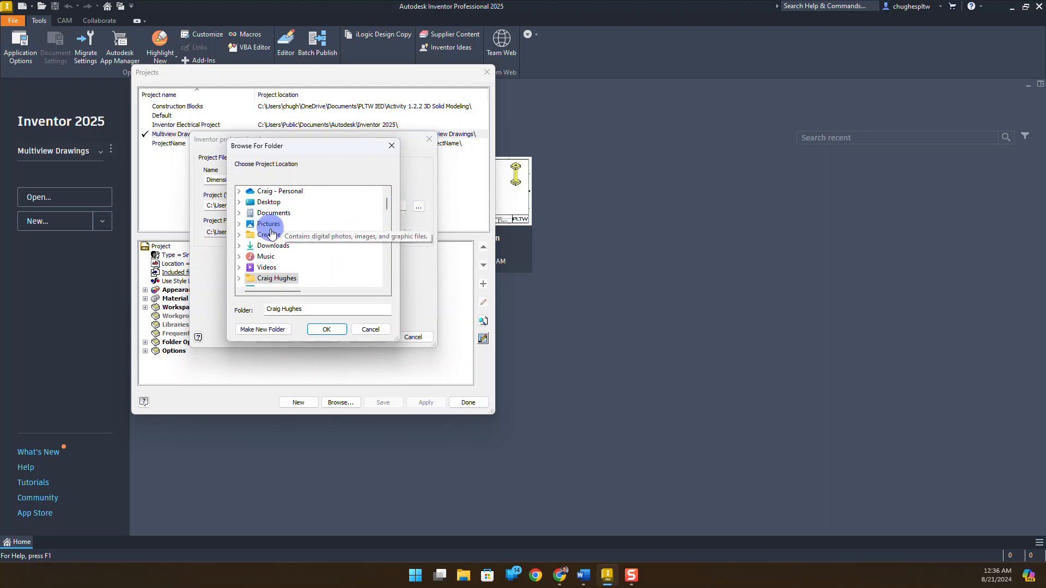
click(240, 213)
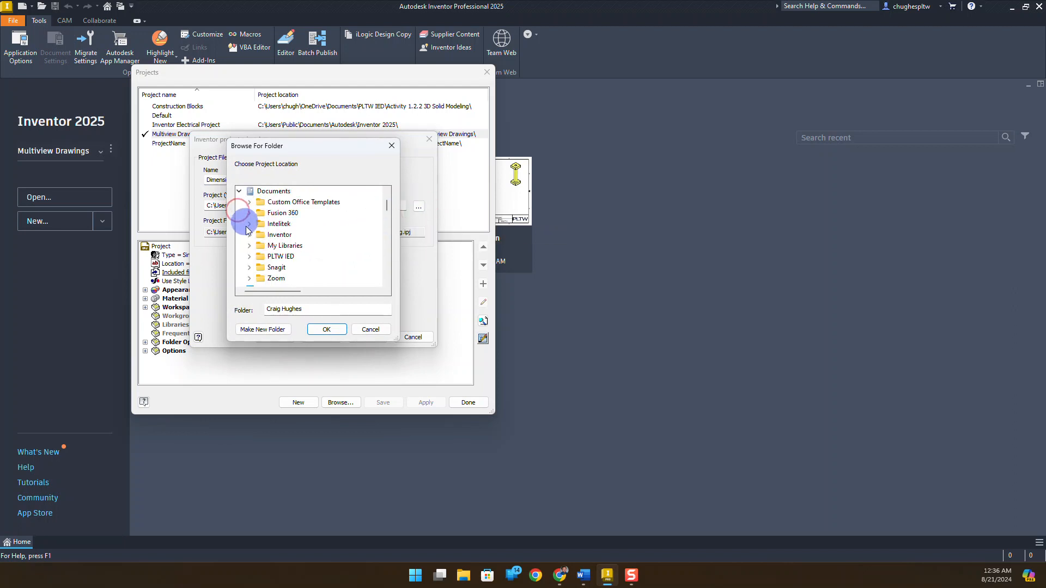
click(250, 257)
scroll(256, 260, down, 1)
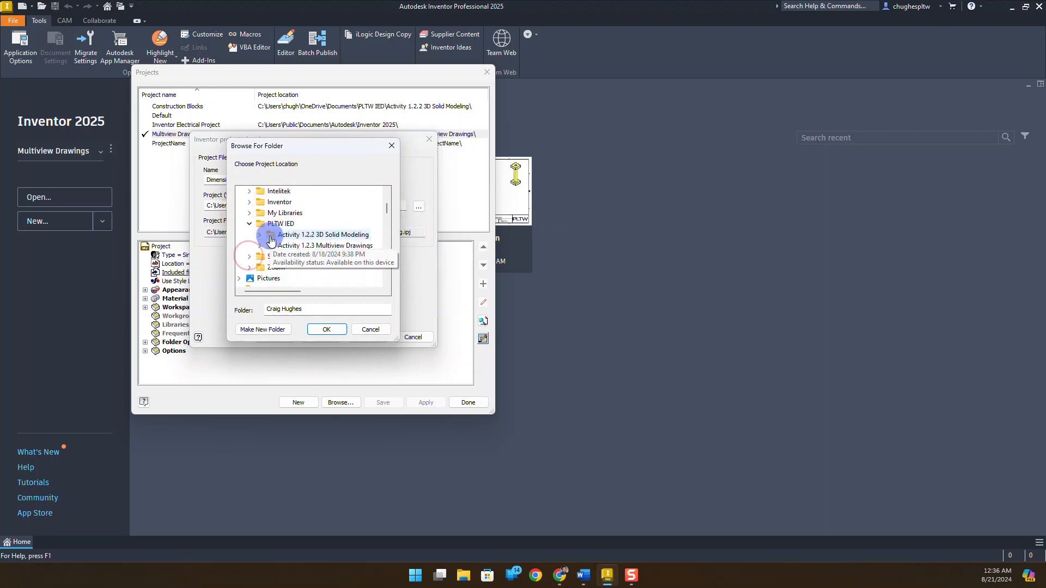
click(252, 327)
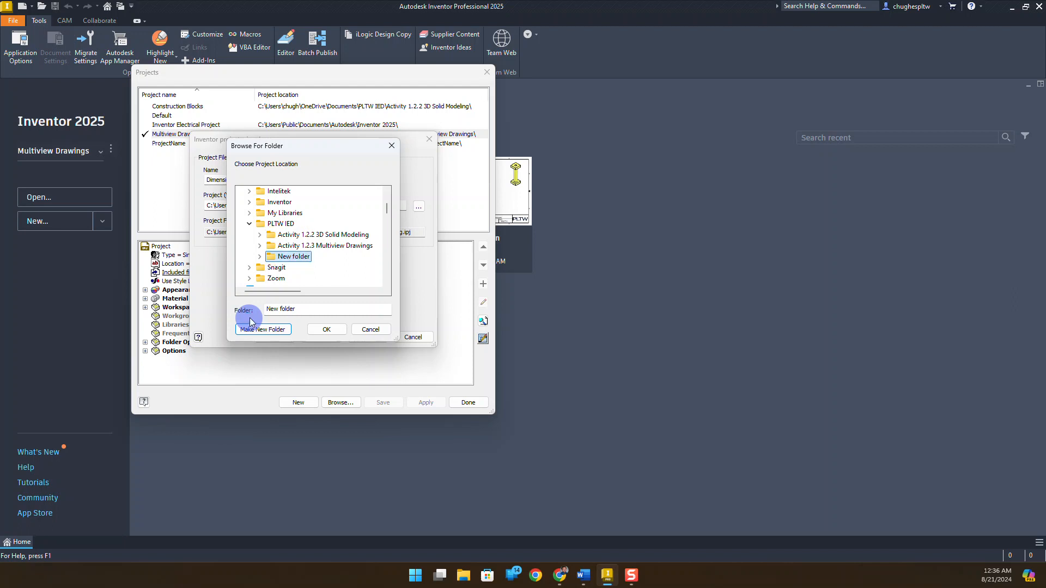
Rename the new folder as "Activity 1.2.4 Fundamentals of Dimensioning".
right_click(299, 262)
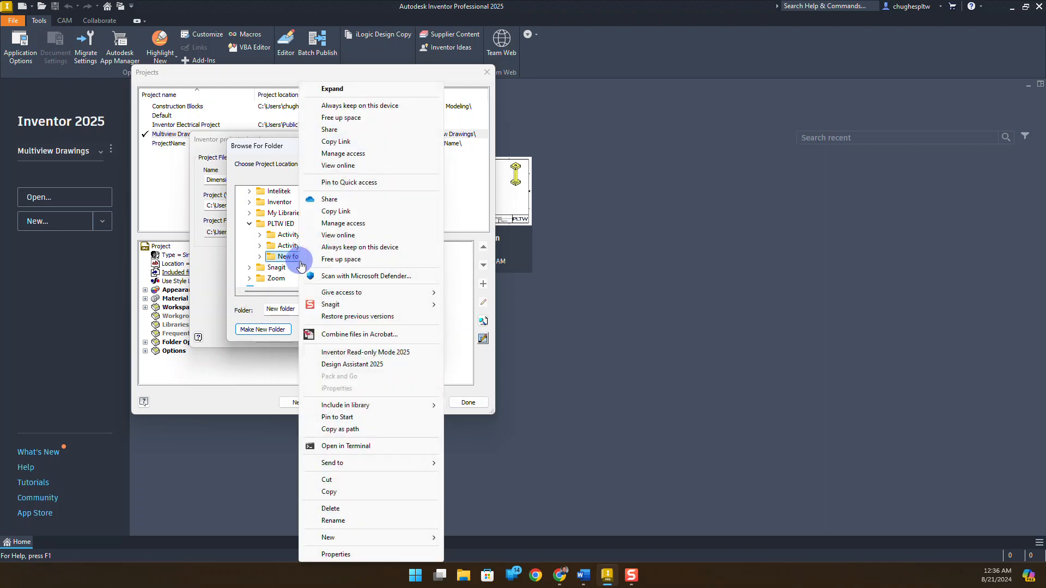
click(321, 520)
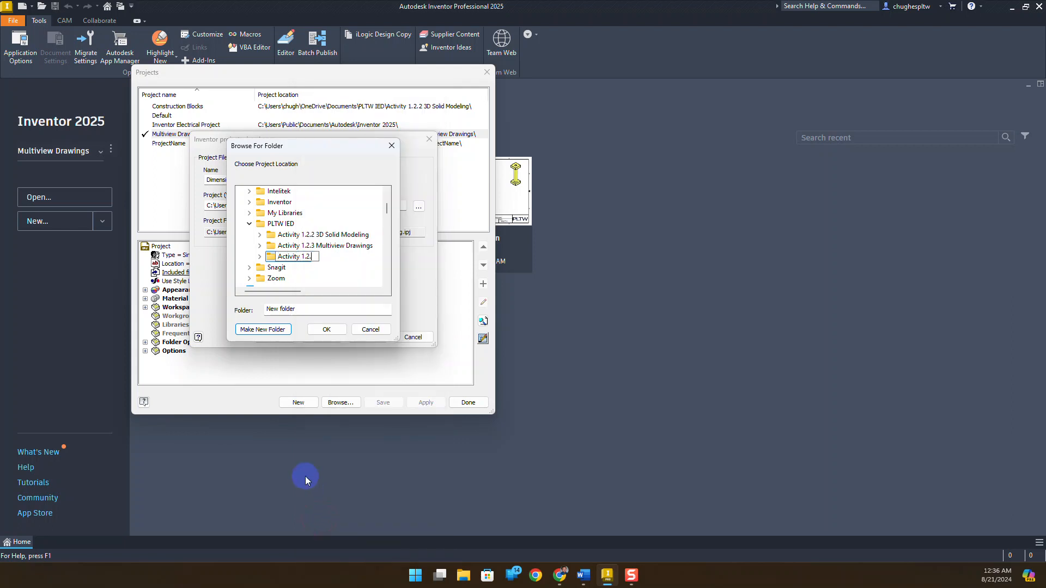
text(Activity 1.2.4 Fundae)
key(BackSpace)
text(mentals of Dimensioning)
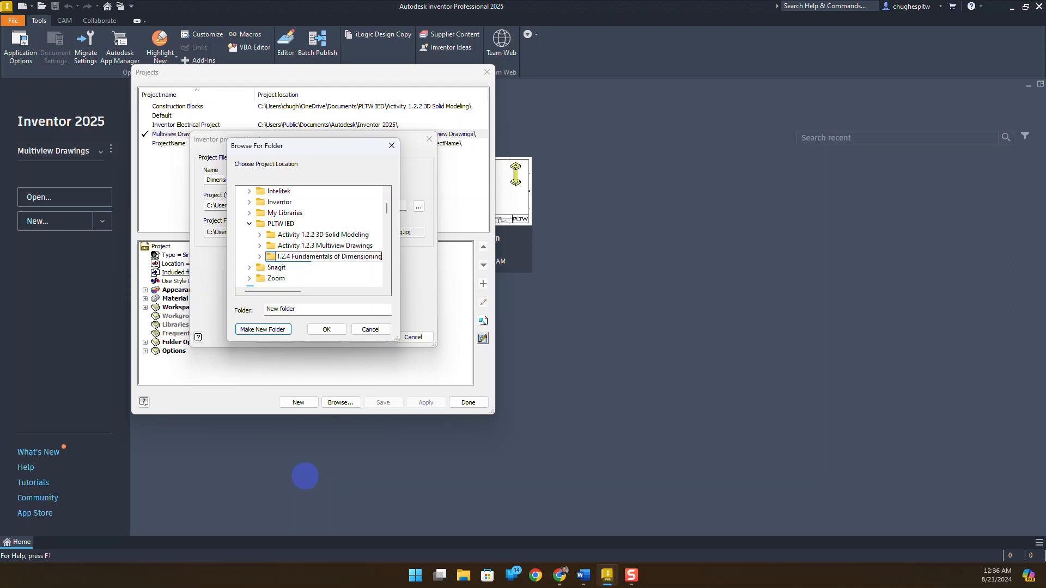
key(Return)
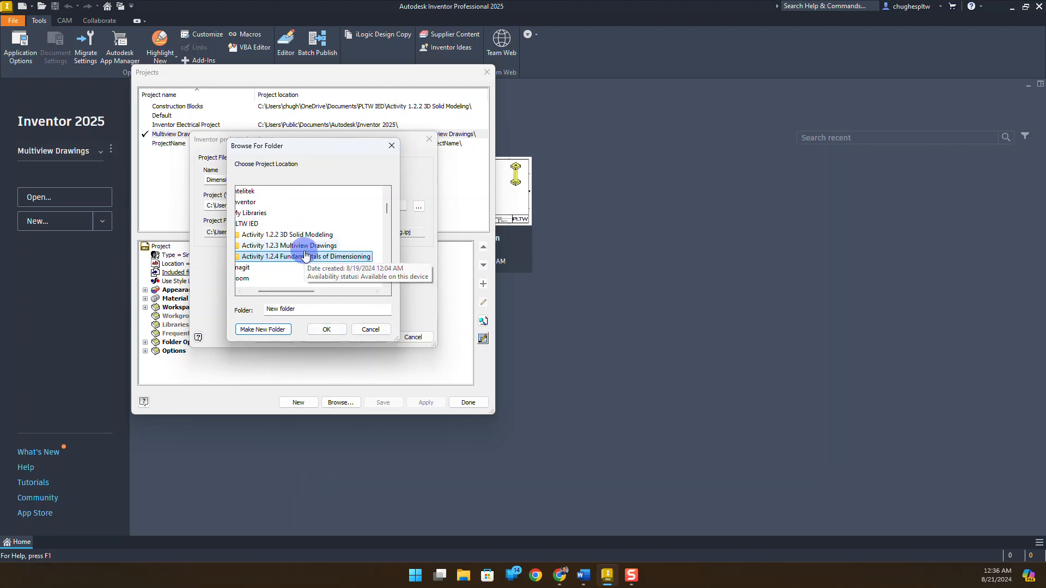
Accept the Activity 1.2.4 folder as the workspace, finish creating the Dimensioning project and close the project settings.
click(333, 330)
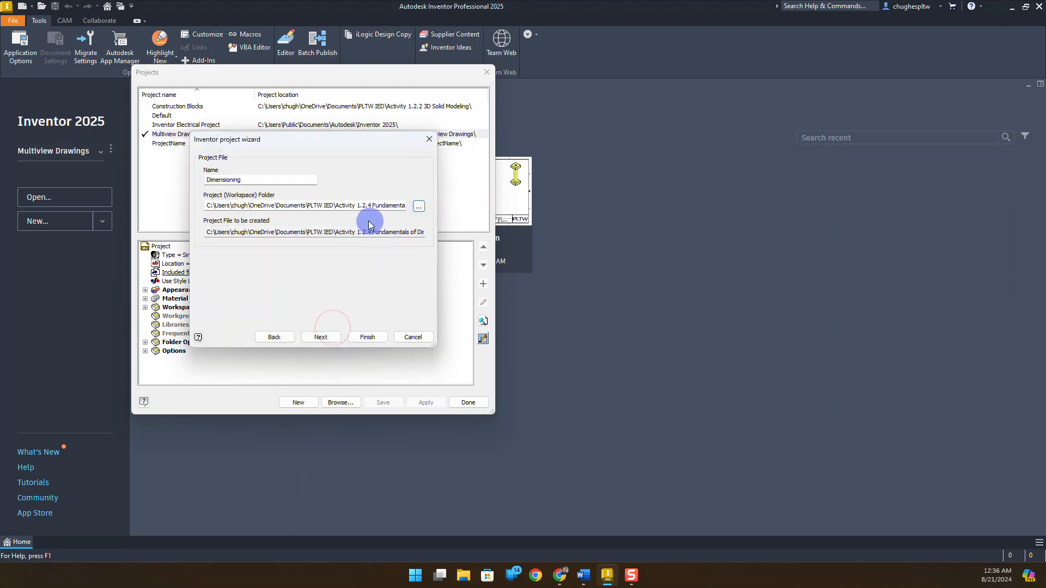
click(373, 337)
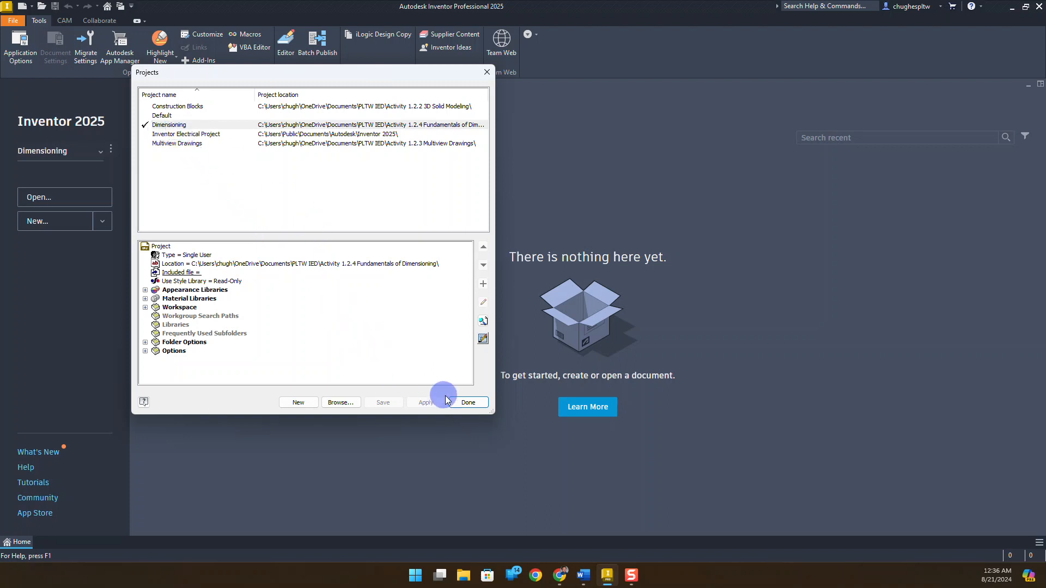
click(464, 403)
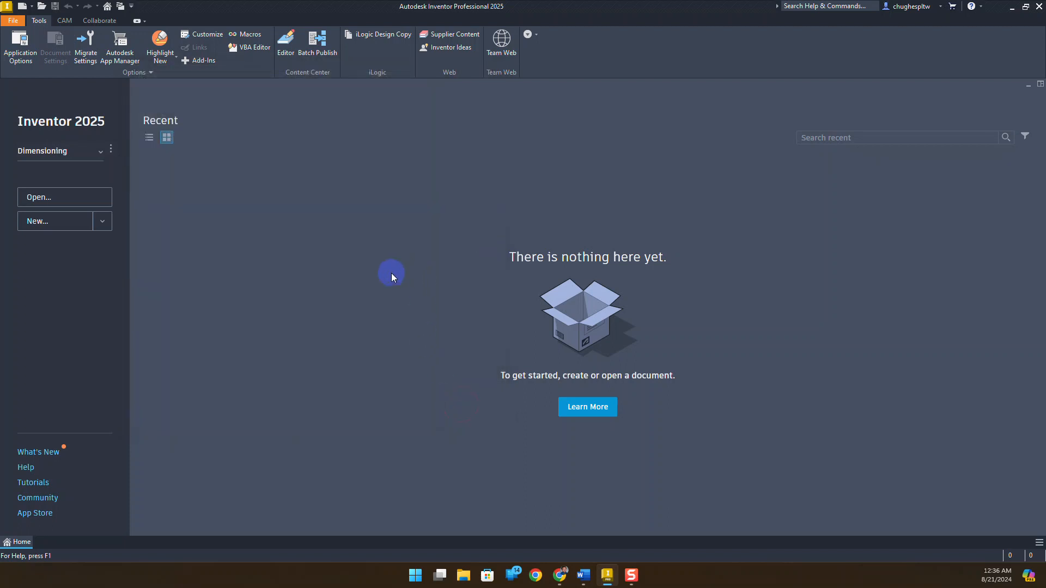
Create a new part file from the Standard.ipt template.
click(59, 221)
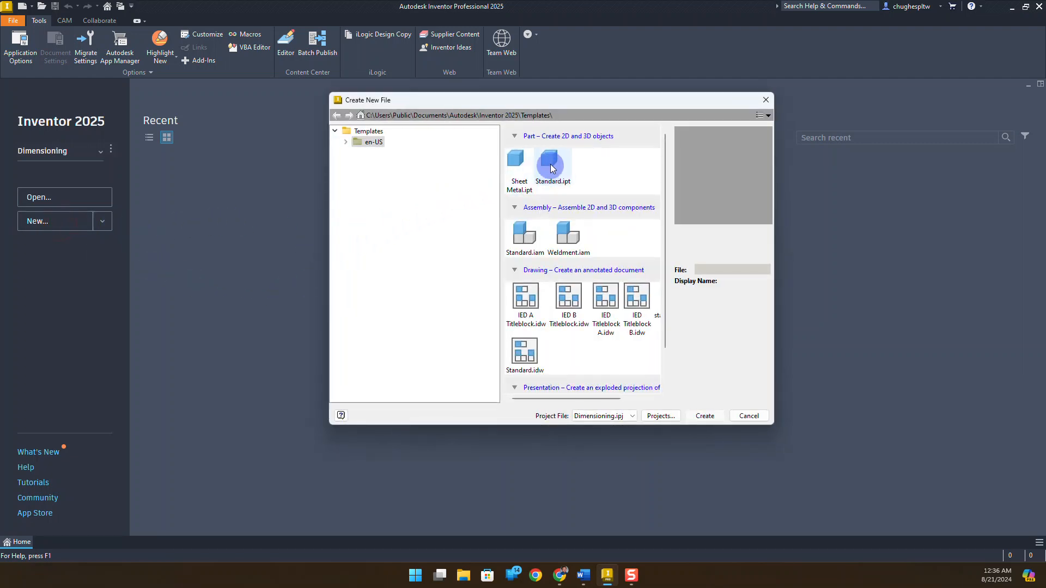
click(551, 165)
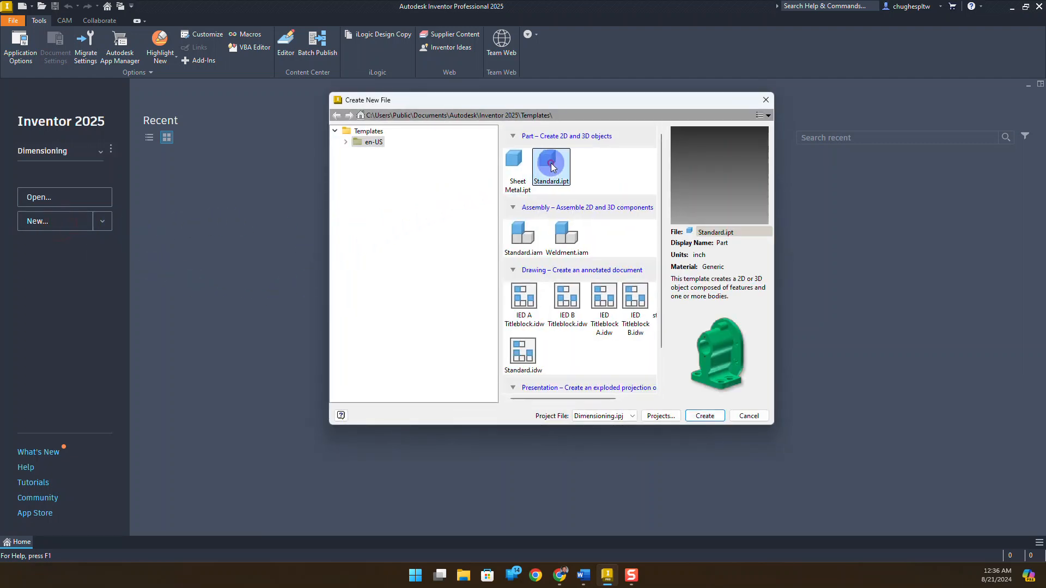
click(704, 416)
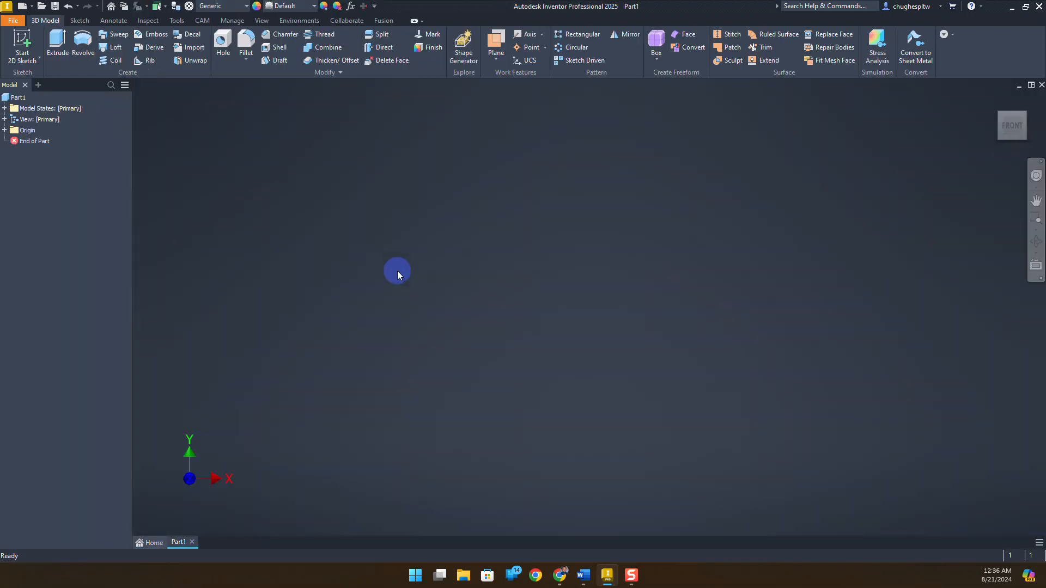
Start a 2D sketch on the front XY plane and draw a rectangle about 0.63 in wide, up and right from the origin.
click(32, 43)
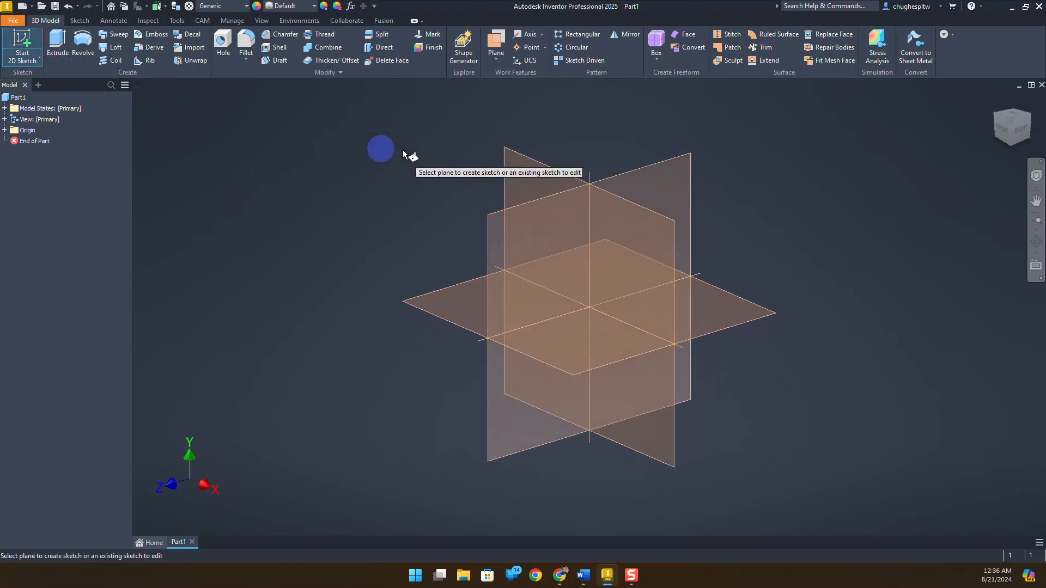
click(504, 166)
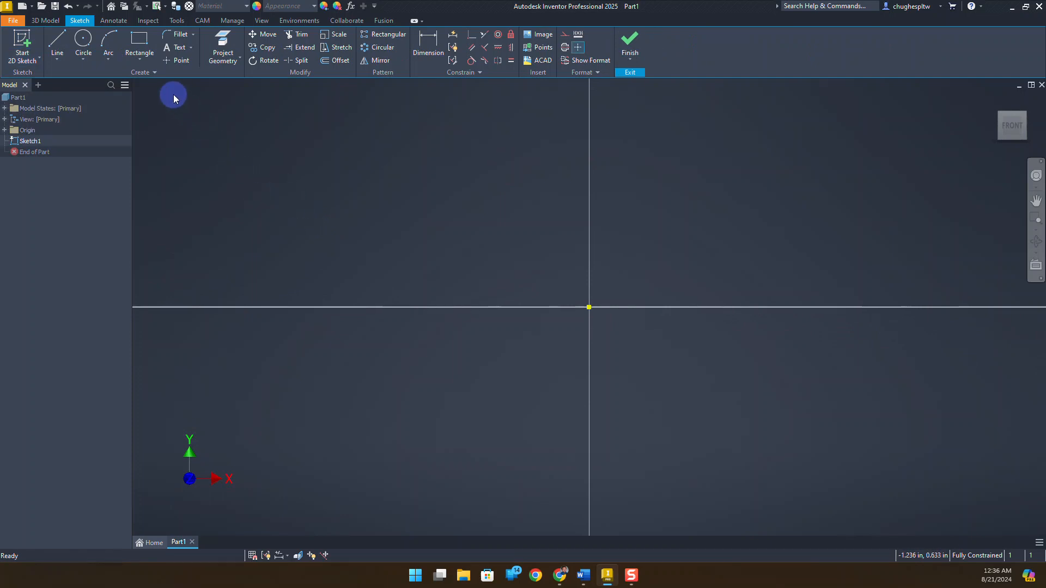
click(139, 39)
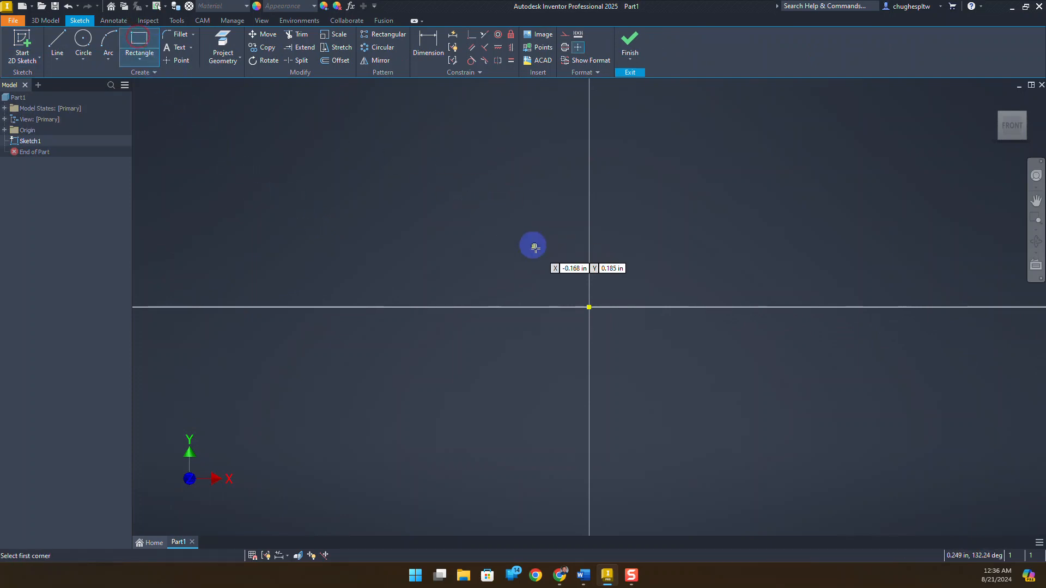
click(590, 307)
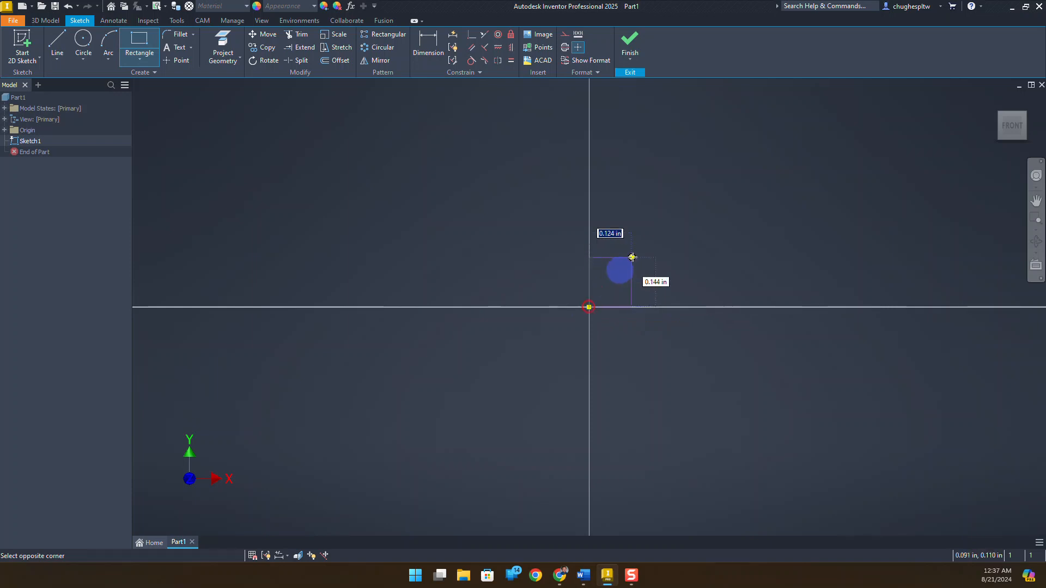
click(797, 138)
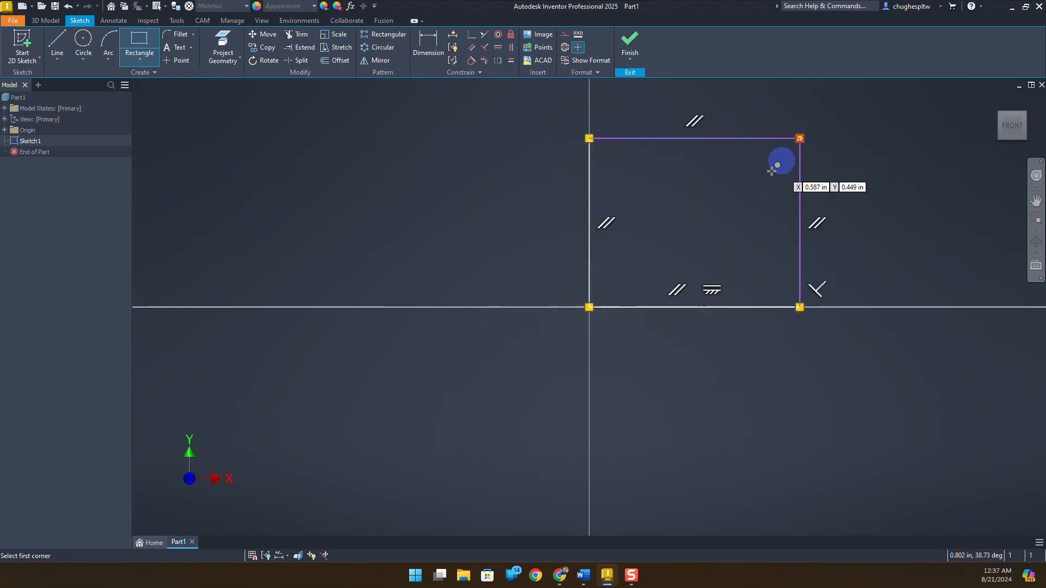
Dimension the rectangle's top edge and set its width to 3.5 in.
mouse_move(750, 186)
middle_down()
mouse_move(621, 224)
mouse_move(528, 283)
middle_up()
click(431, 57)
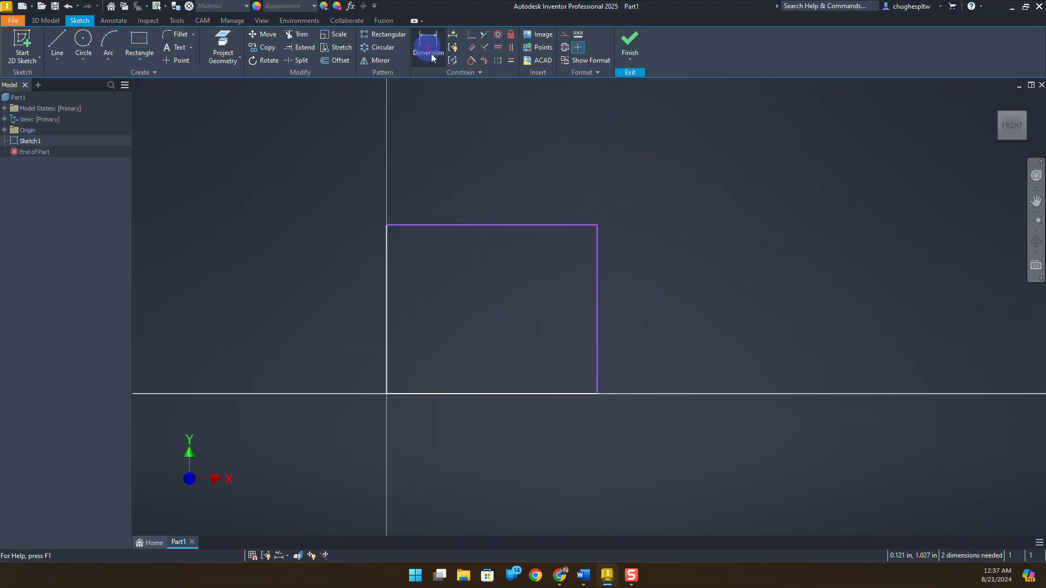
click(519, 227)
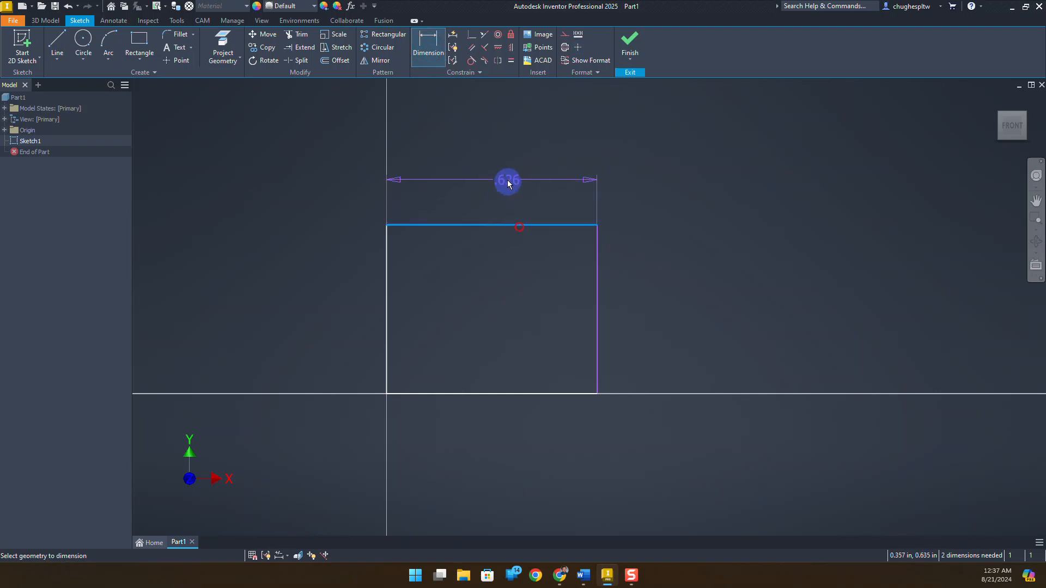
click(496, 178)
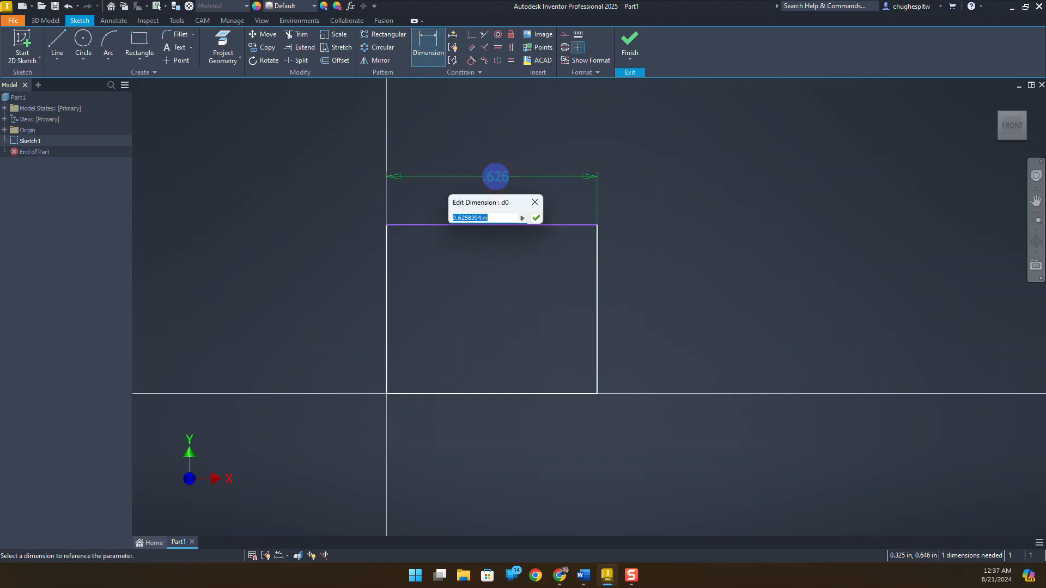
text(3.5)
key(Return)
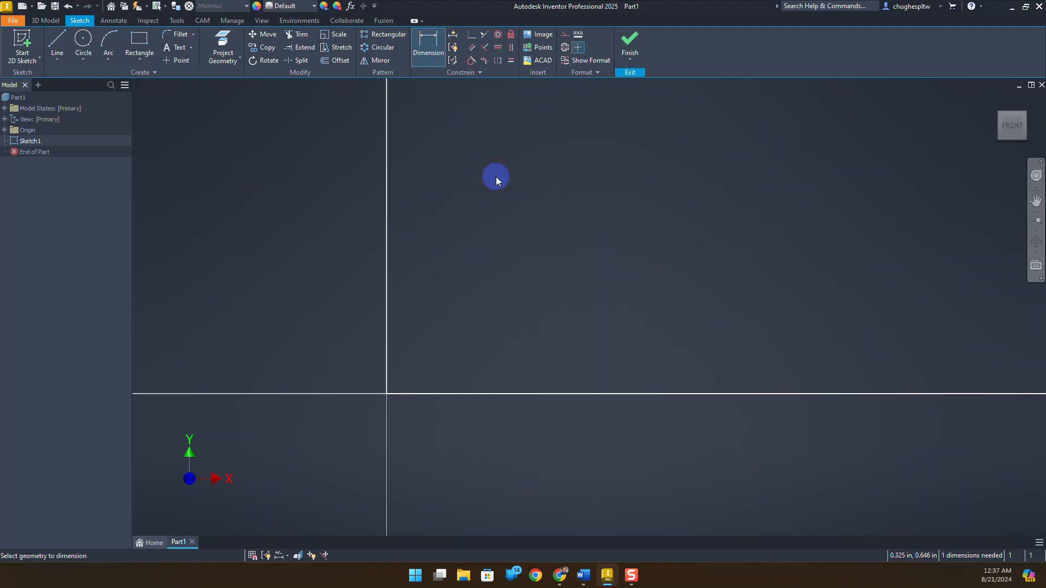
Dimension the rectangle's right edge, set its height to 2.5 in, and finish the sketch.
scroll(473, 200, down, 5)
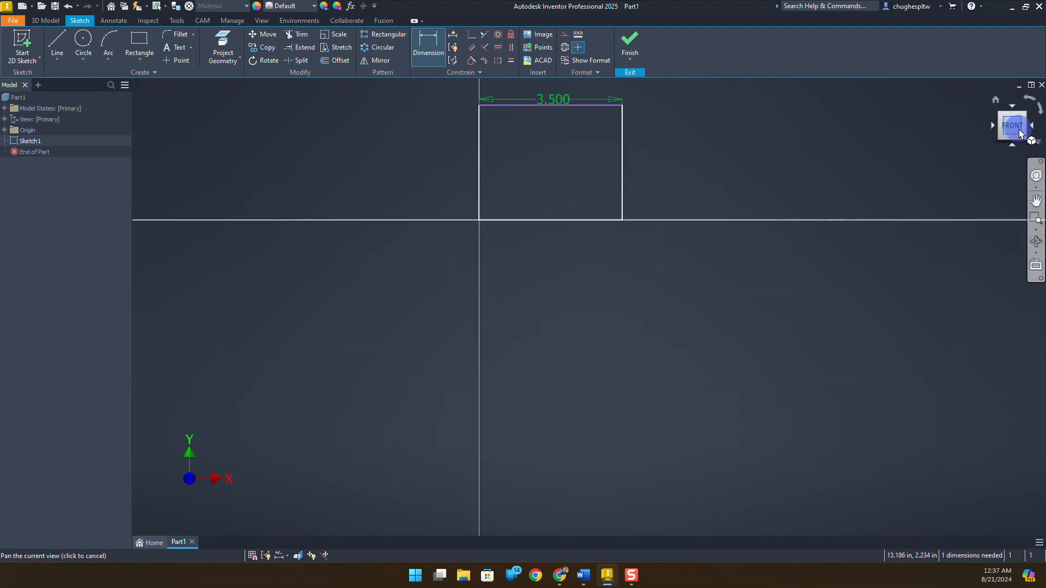
scroll(951, 157, up, 3)
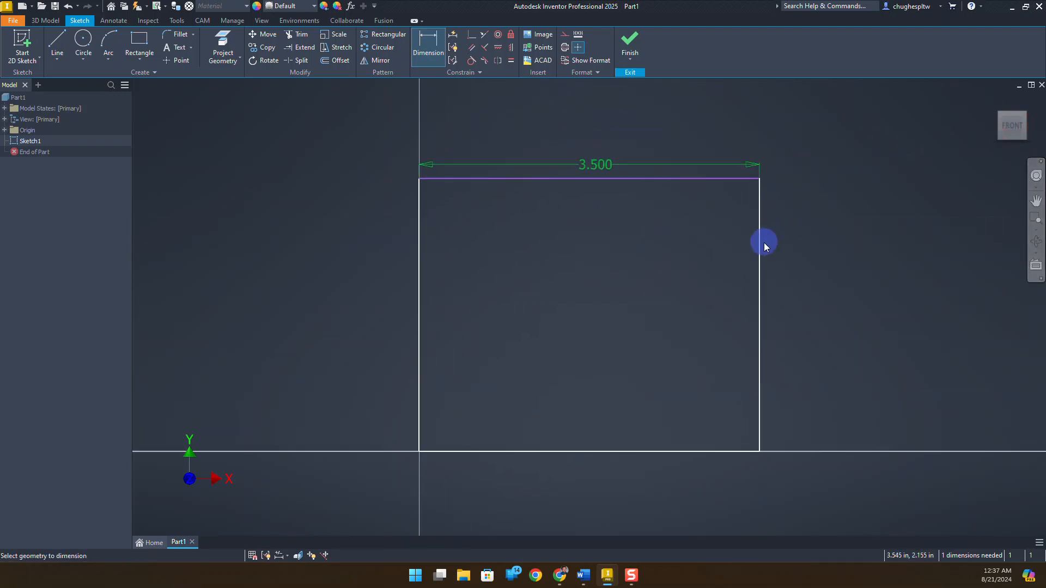
click(760, 243)
click(807, 286)
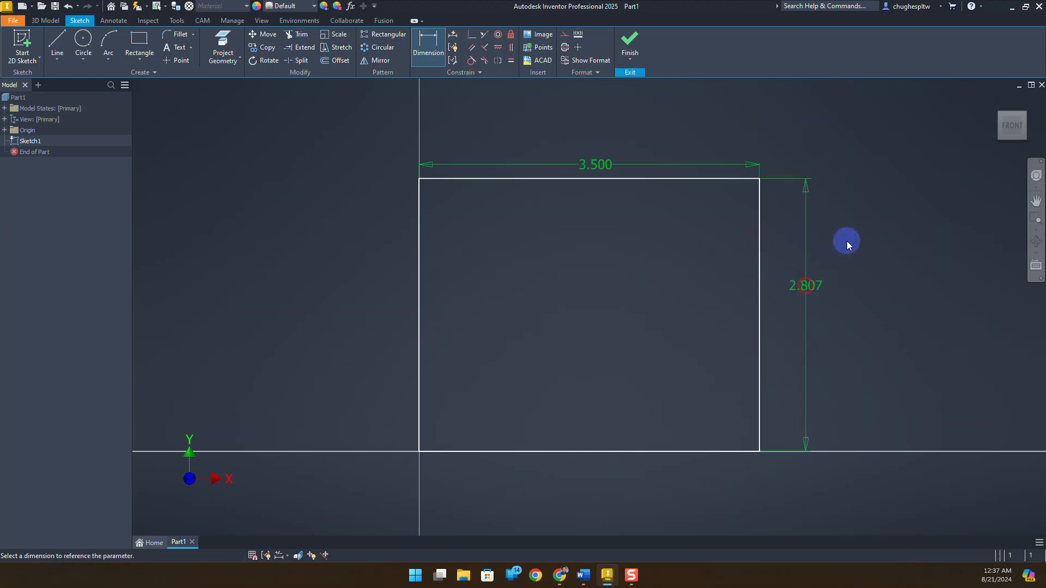
text(2.5)
key(Return)
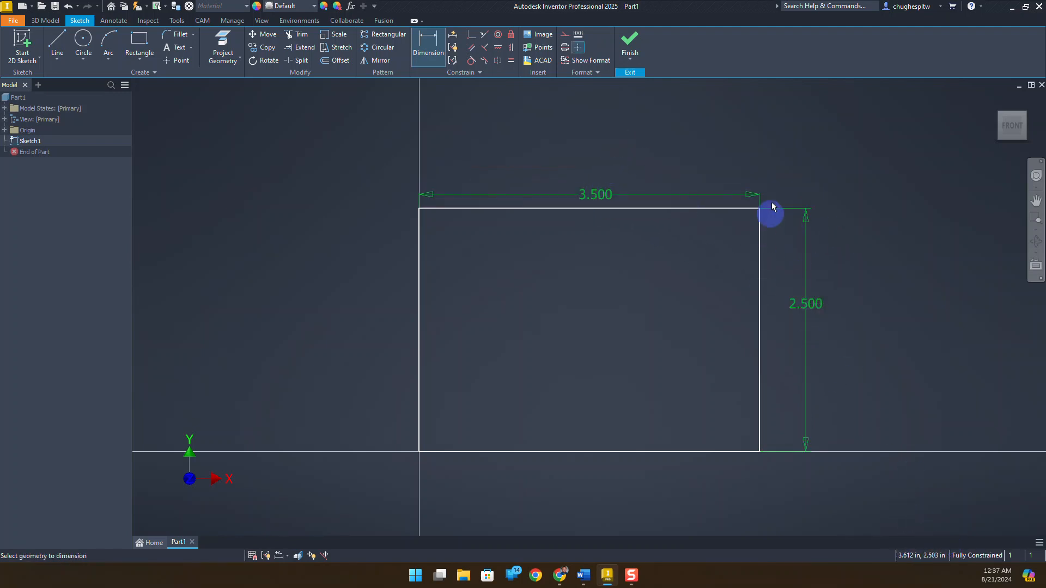
click(630, 44)
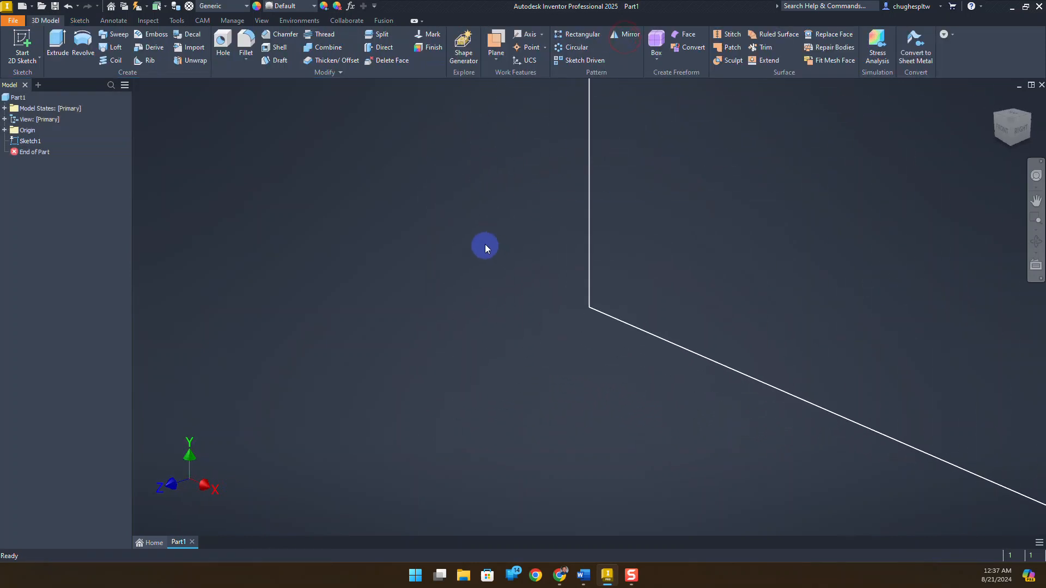
Extrude the 3.5 by 2.5 in rectangle 1 in toward the back using the flipped direction.
click(996, 97)
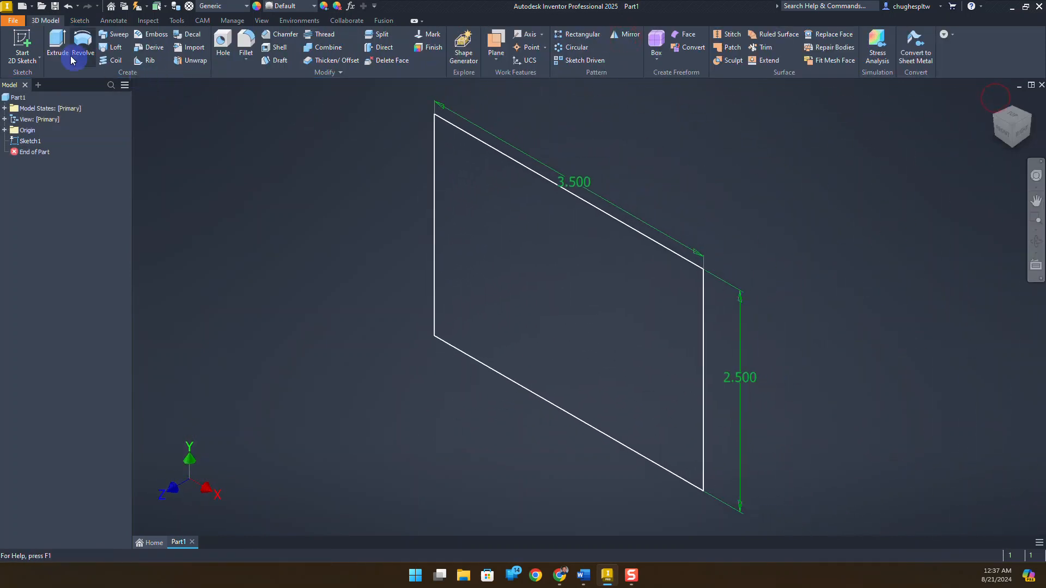
click(58, 47)
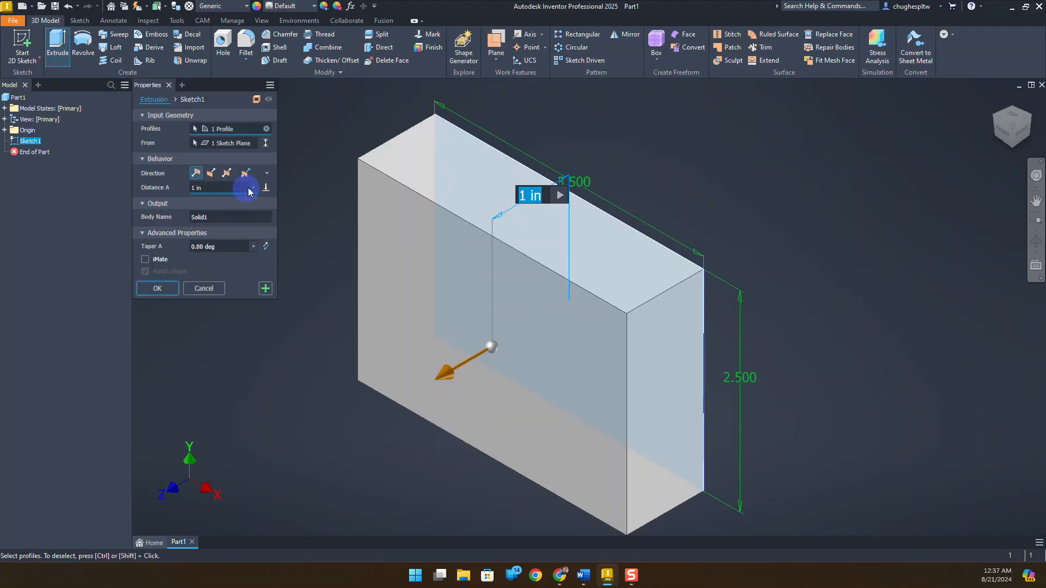
click(211, 174)
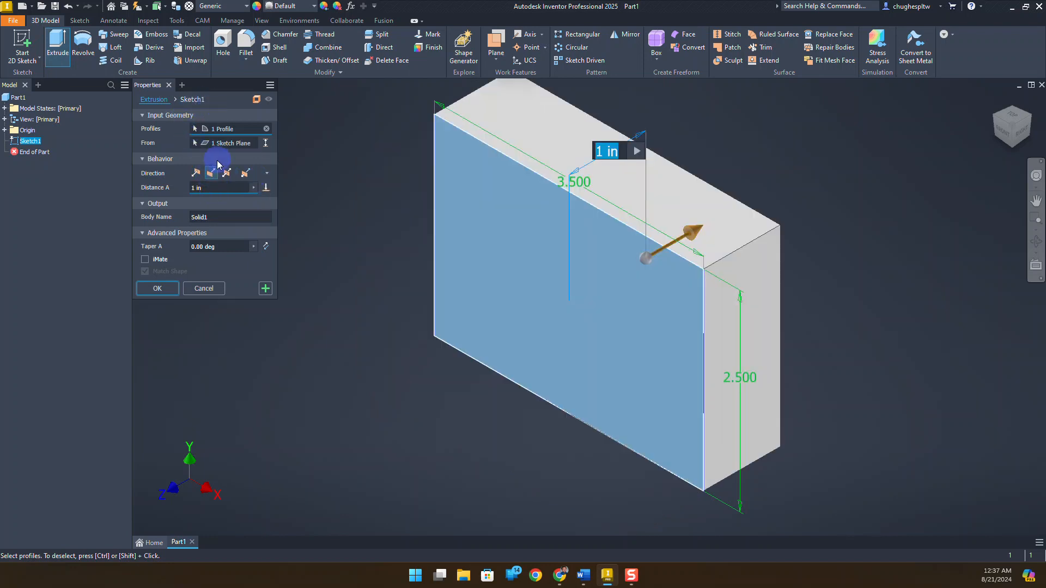
click(166, 288)
middle_drag(330, 255, 286, 295)
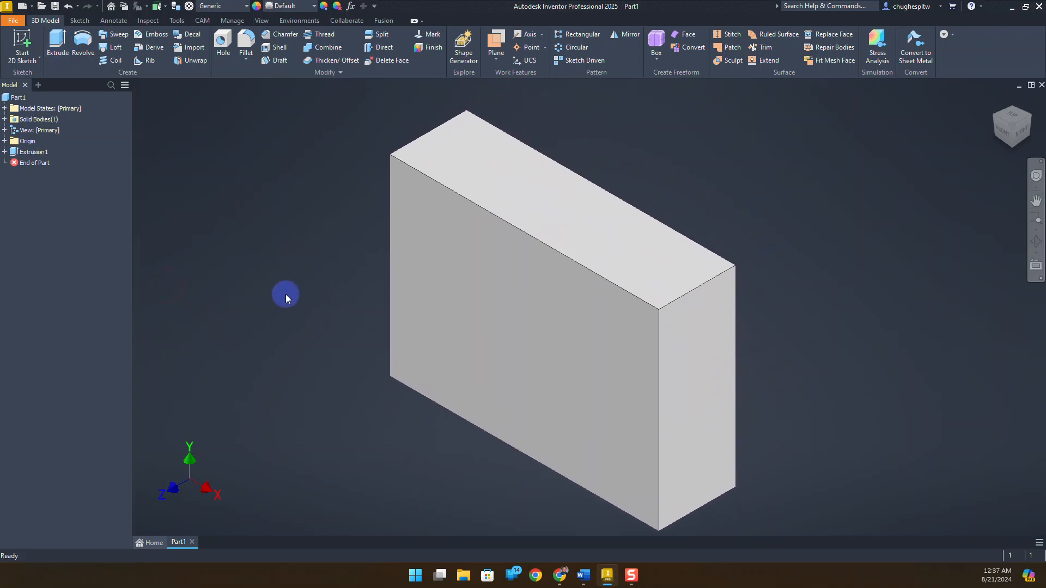
Start a 2D sketch on the block's top face and draw a 0.5 in diameter circle near its left end.
click(22, 42)
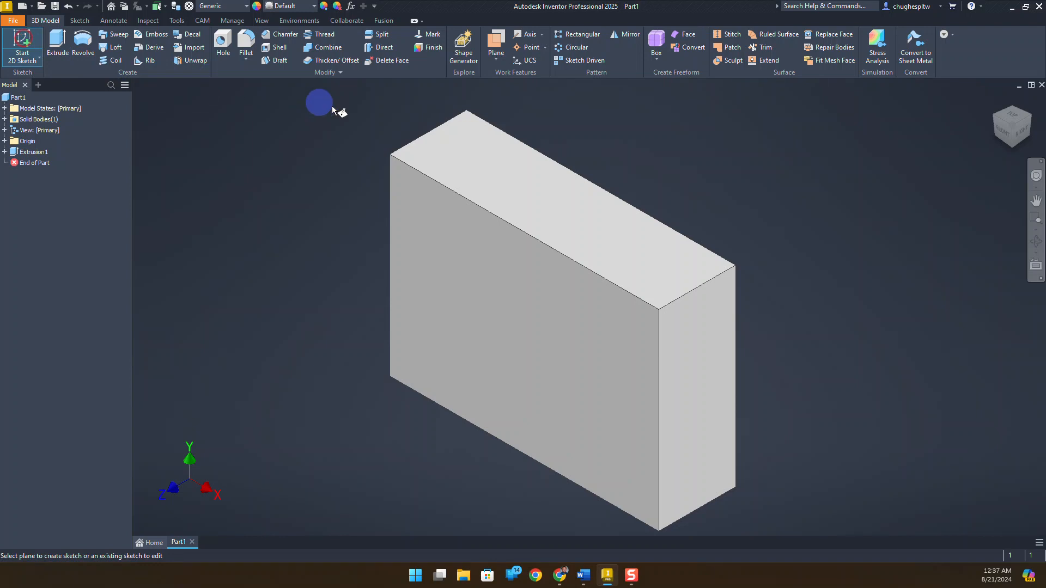
click(472, 152)
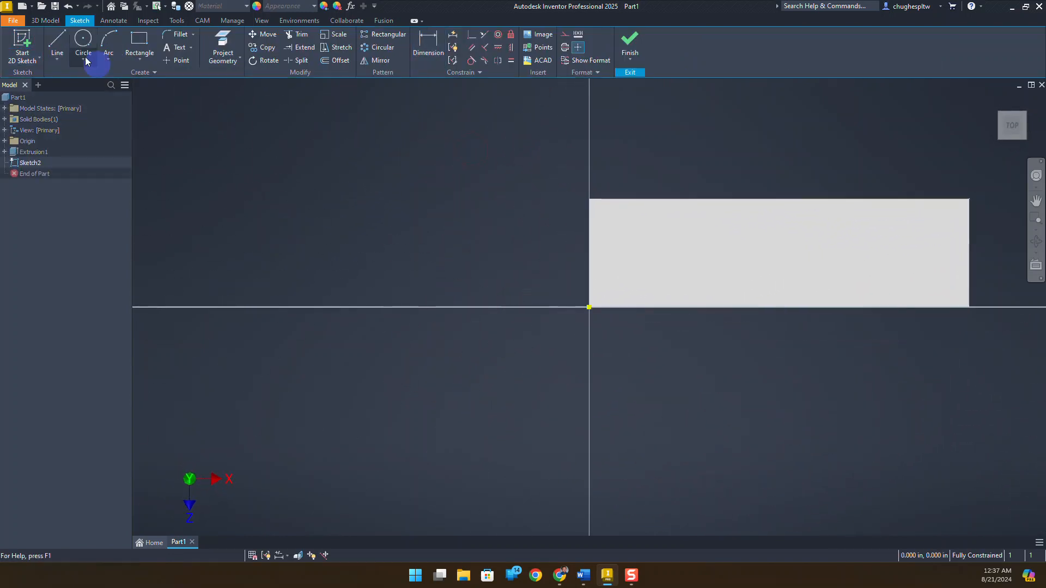
click(84, 39)
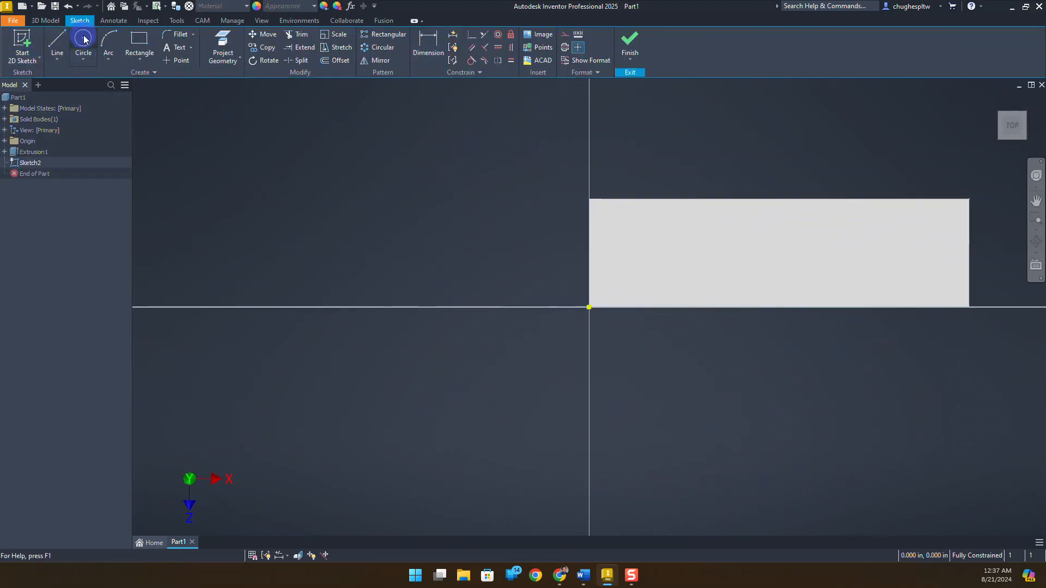
click(656, 255)
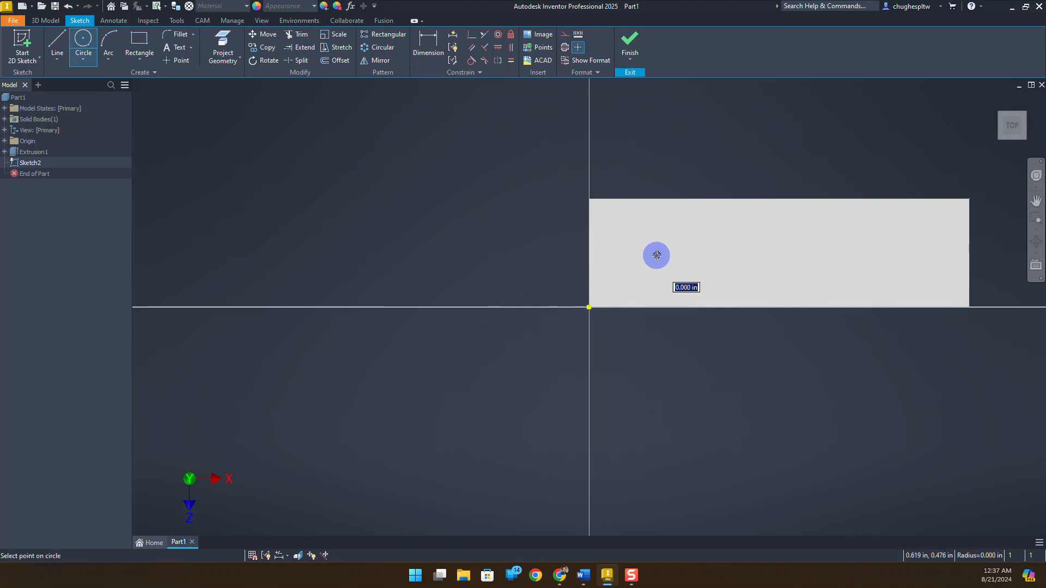
click(669, 228)
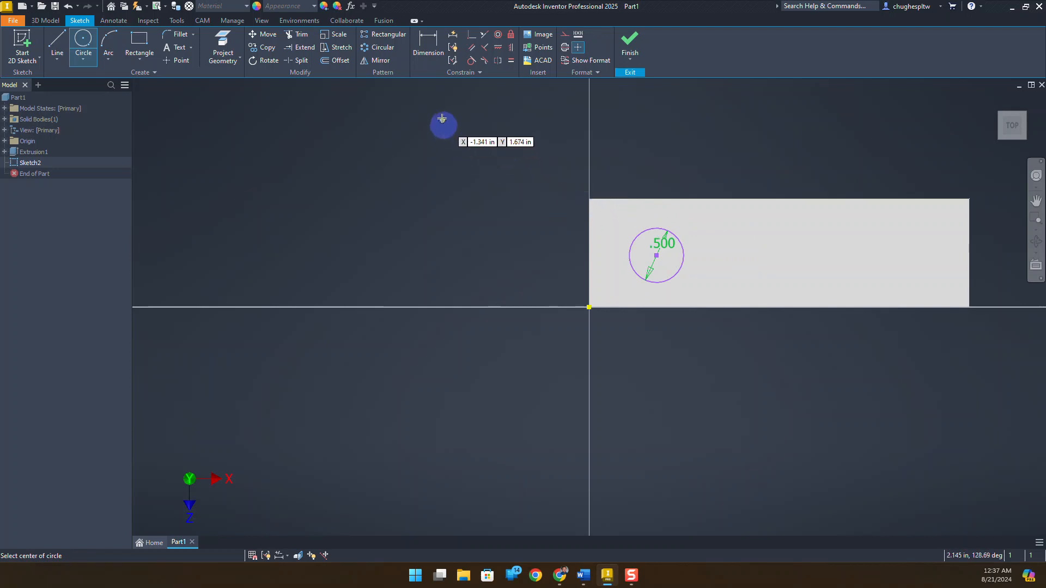
Dimension the circle's center from the top face's left edge and set the distance to 0.75 in.
click(431, 53)
click(431, 53)
click(592, 242)
click(657, 255)
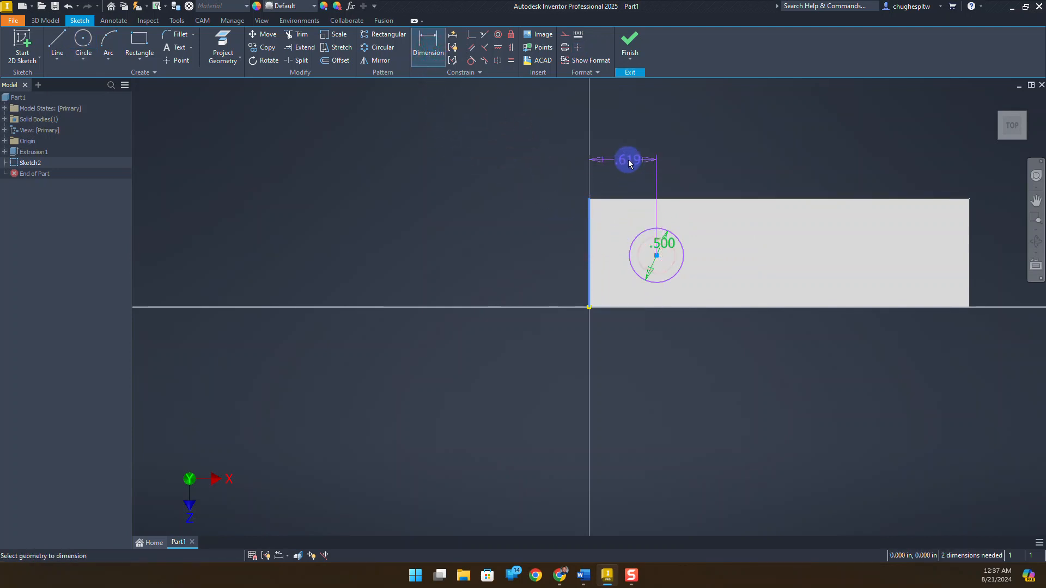
click(628, 164)
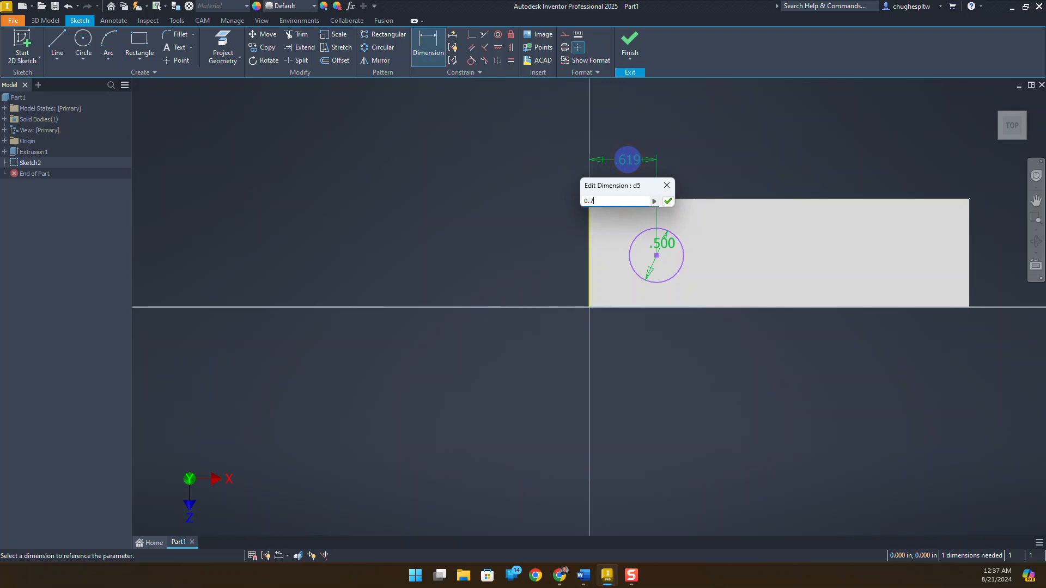
key(Return)
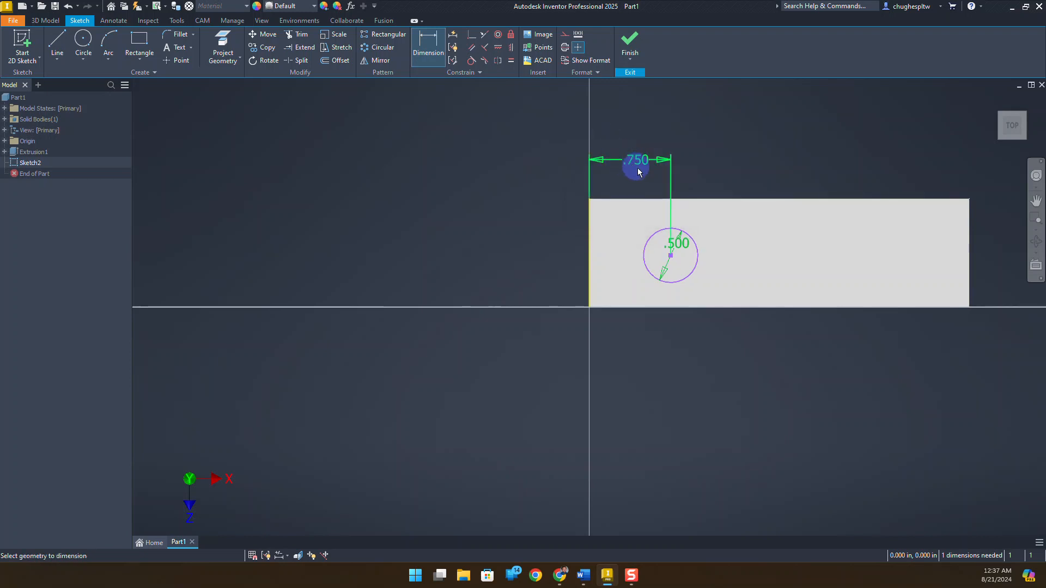
Dimension the circle's center from the top face's front edge at 0.50 in and finish the sketch.
click(652, 309)
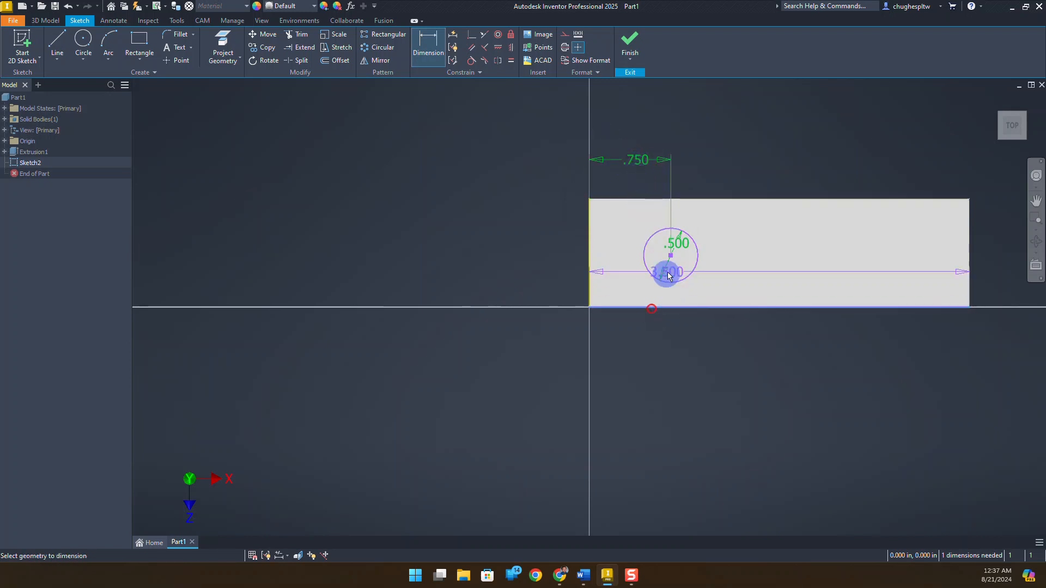
click(670, 256)
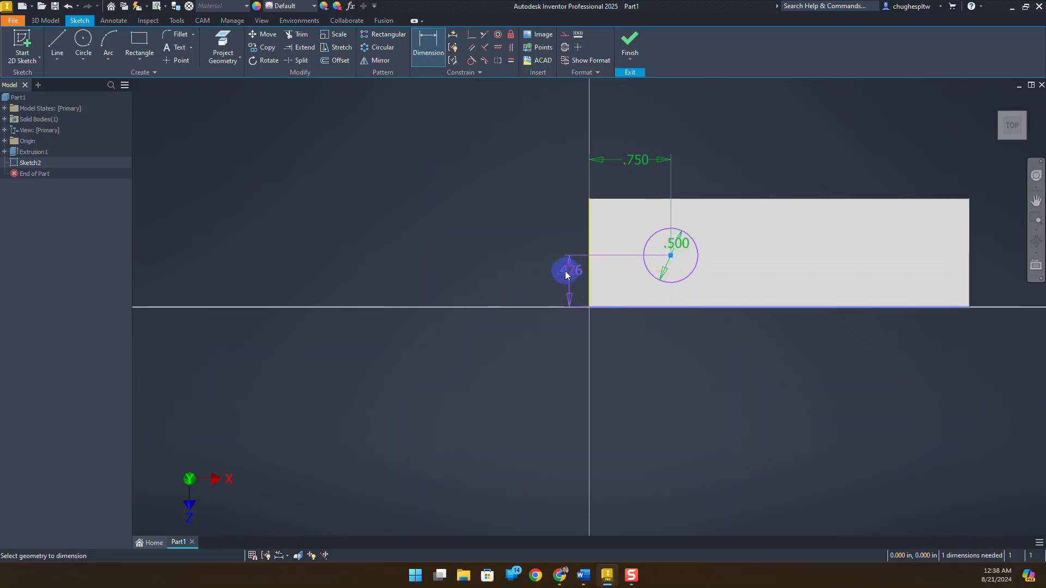
click(565, 272)
text(0.50)
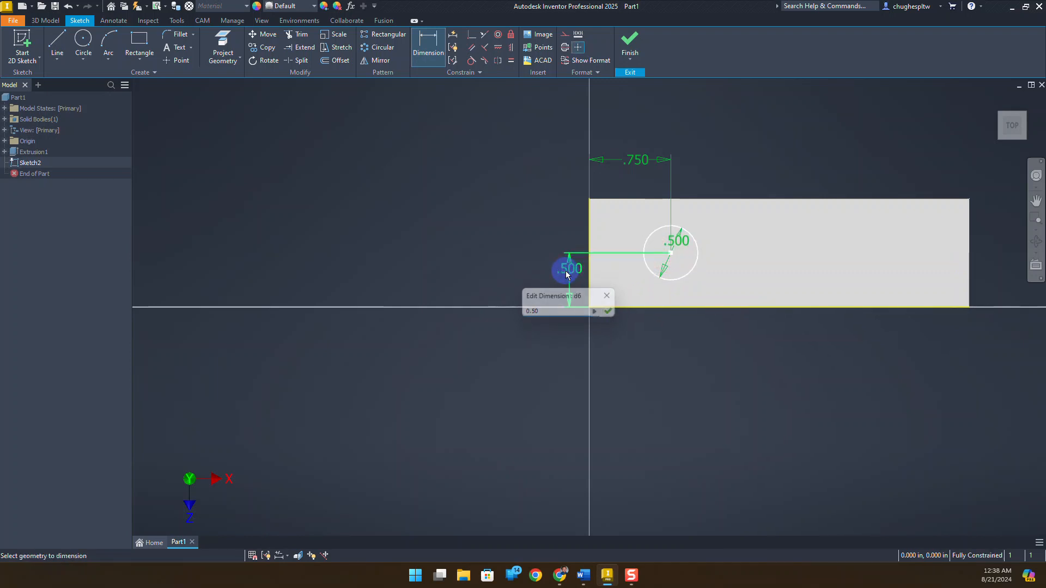
key(Return)
click(631, 41)
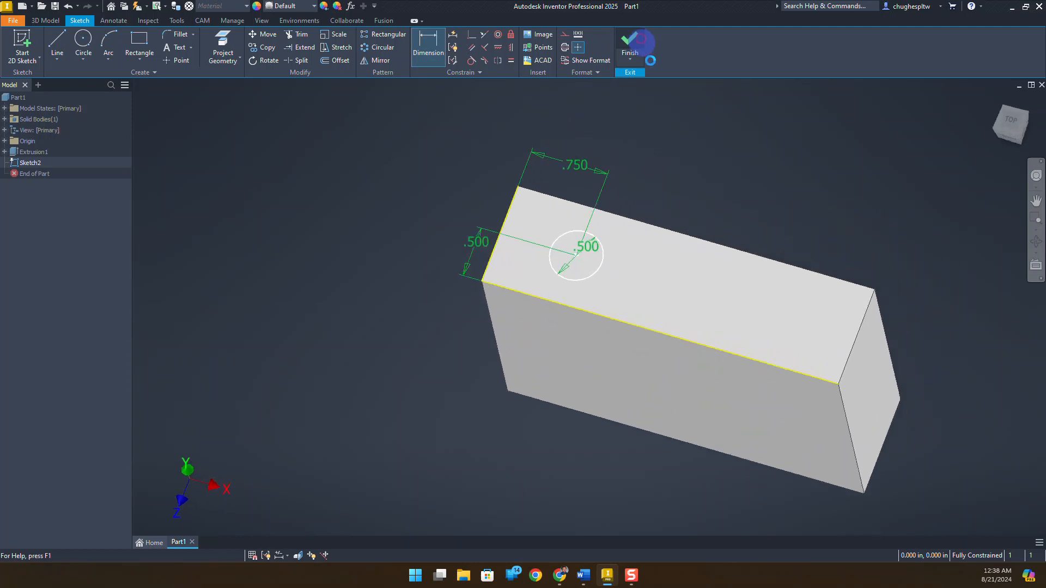
Extrude the 0.5 in circle downward as a cut through all of the block.
click(57, 44)
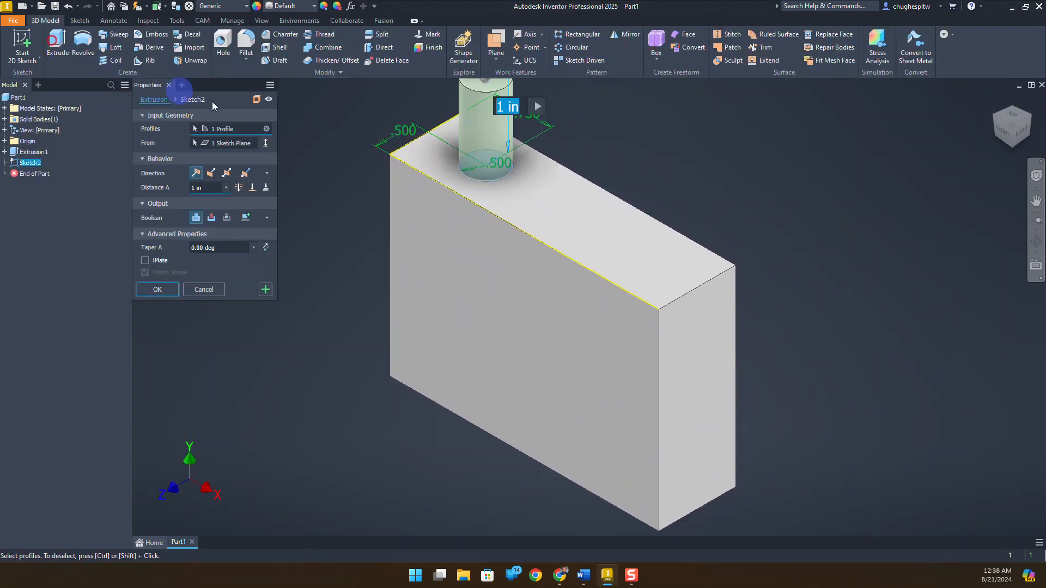
click(212, 174)
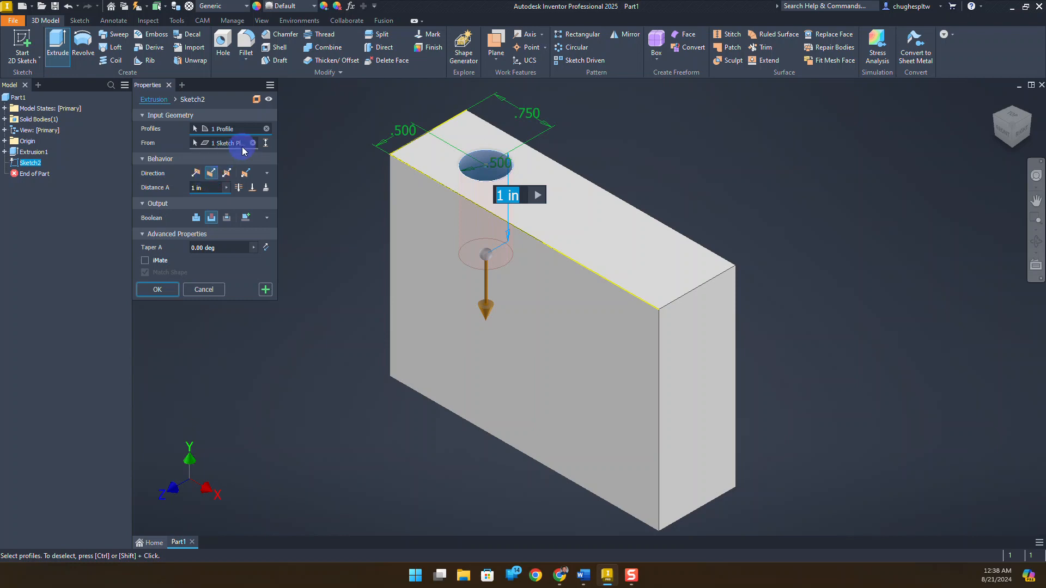
click(240, 188)
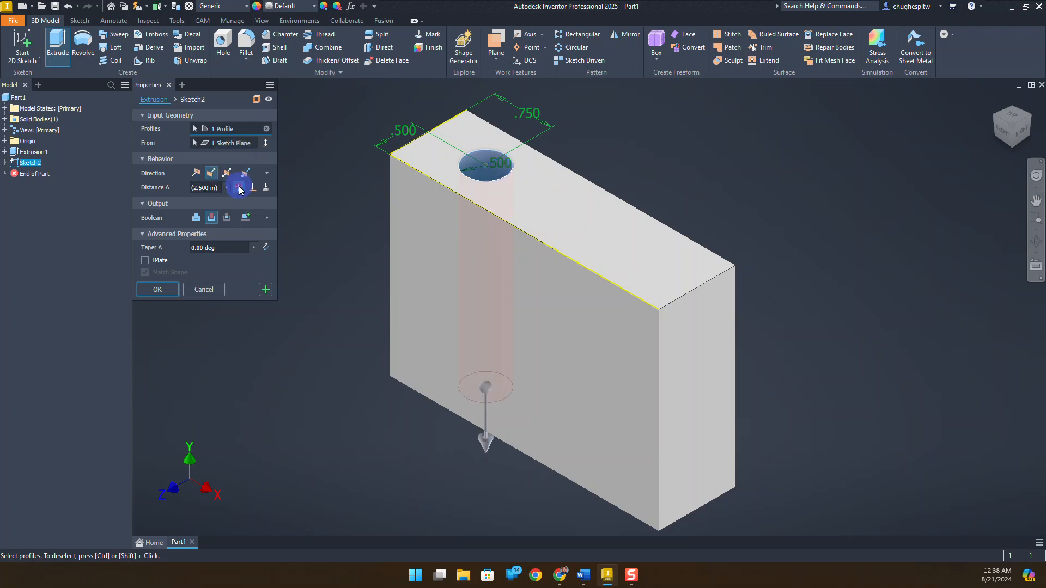
click(150, 291)
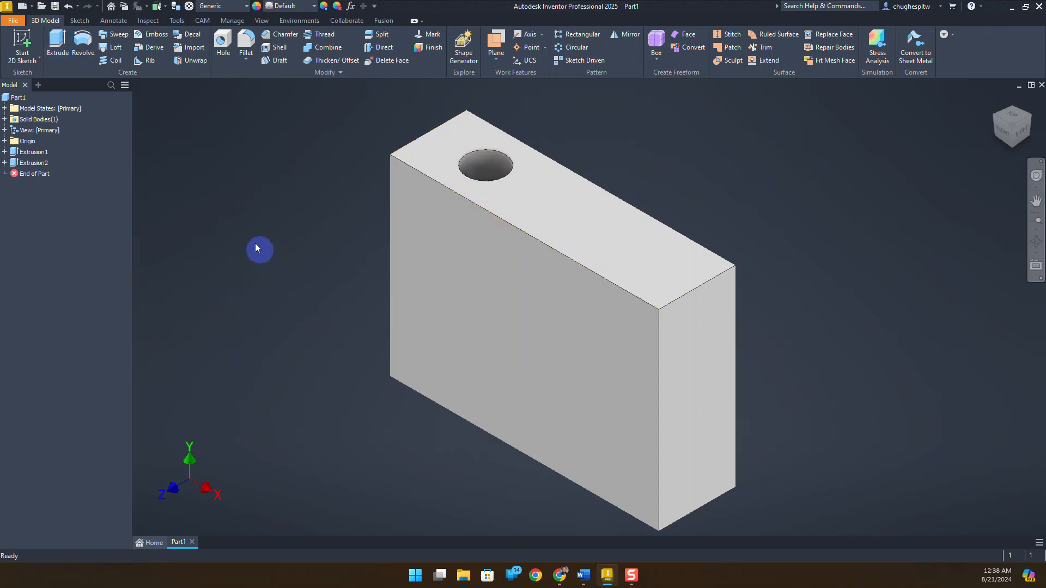
Start a 2D sketch on the block's front face and draw a 1.5 in diameter circle in its lower right area.
click(42, 63)
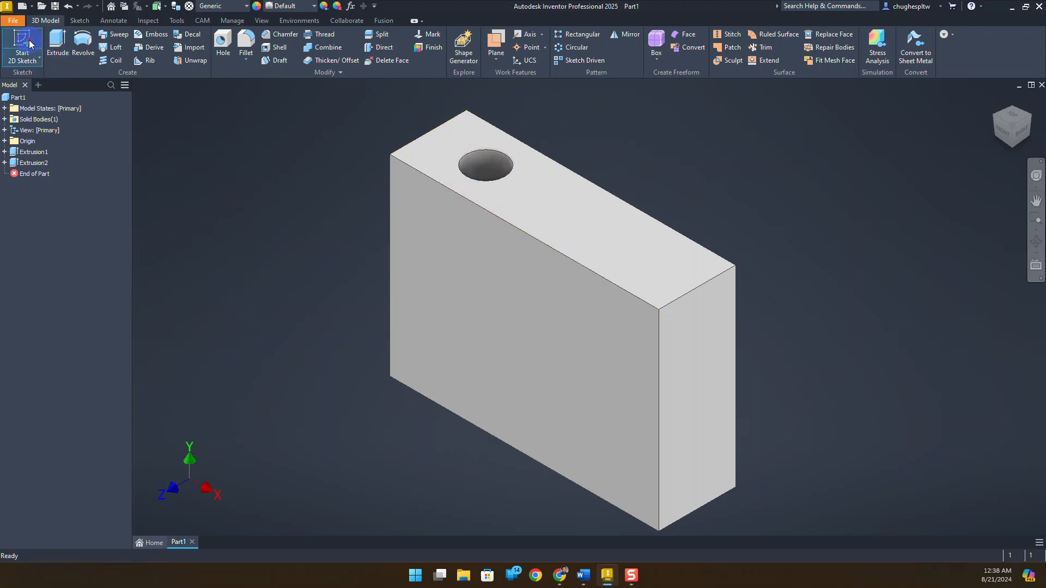
click(571, 351)
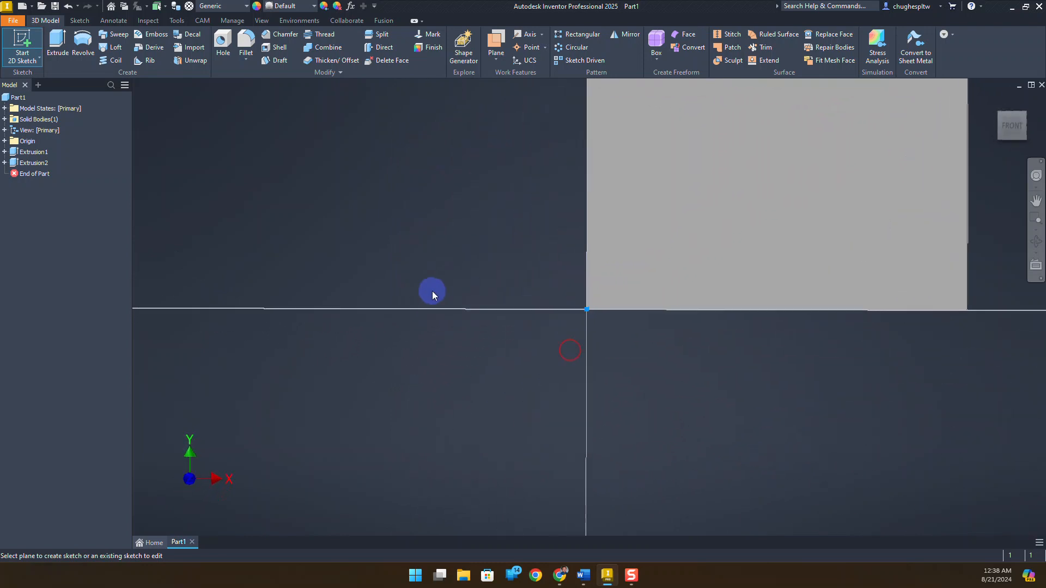
middle_drag(507, 202, 293, 290)
click(83, 41)
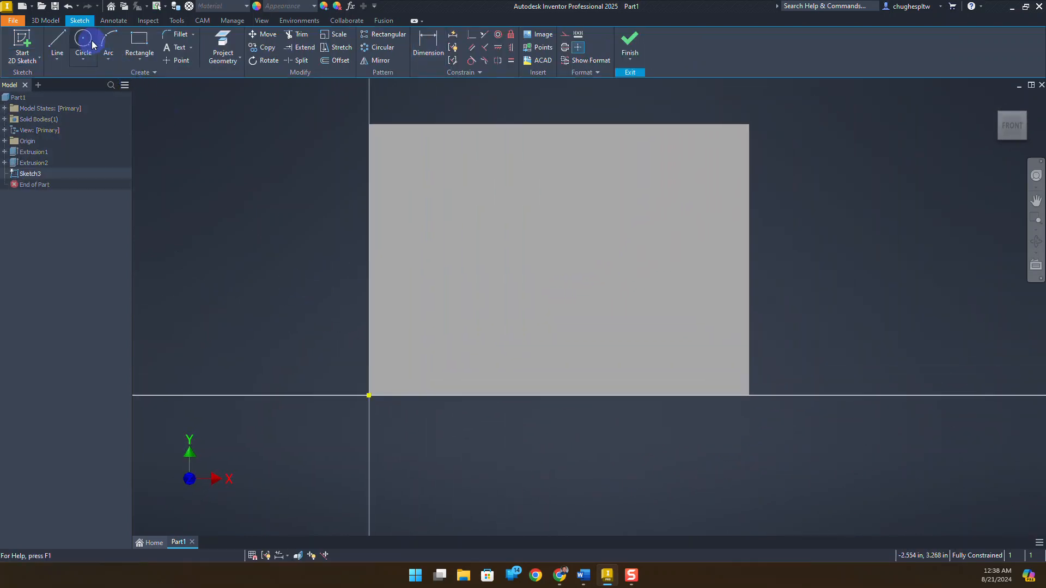
click(615, 294)
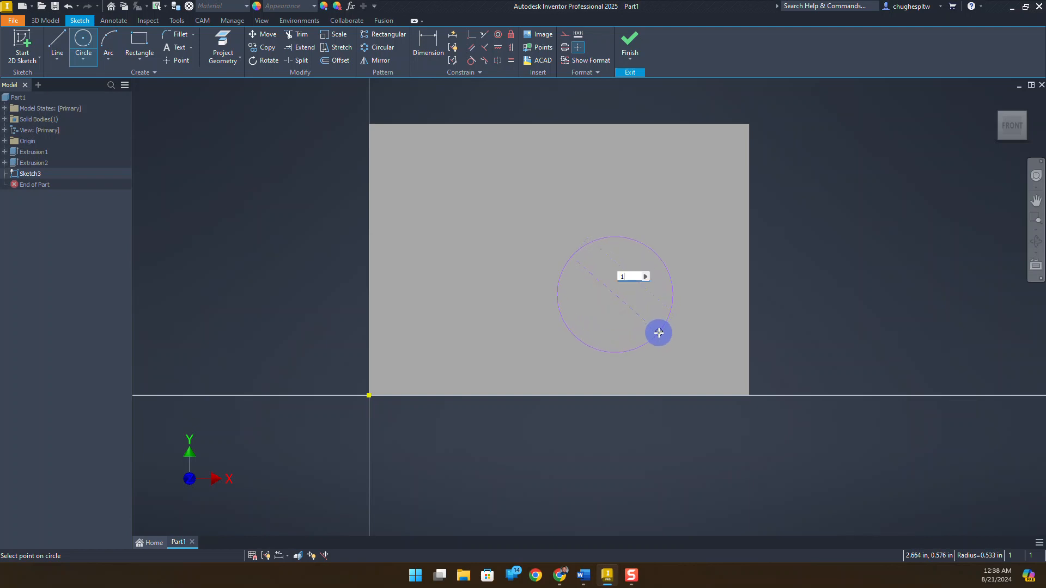
key(Return)
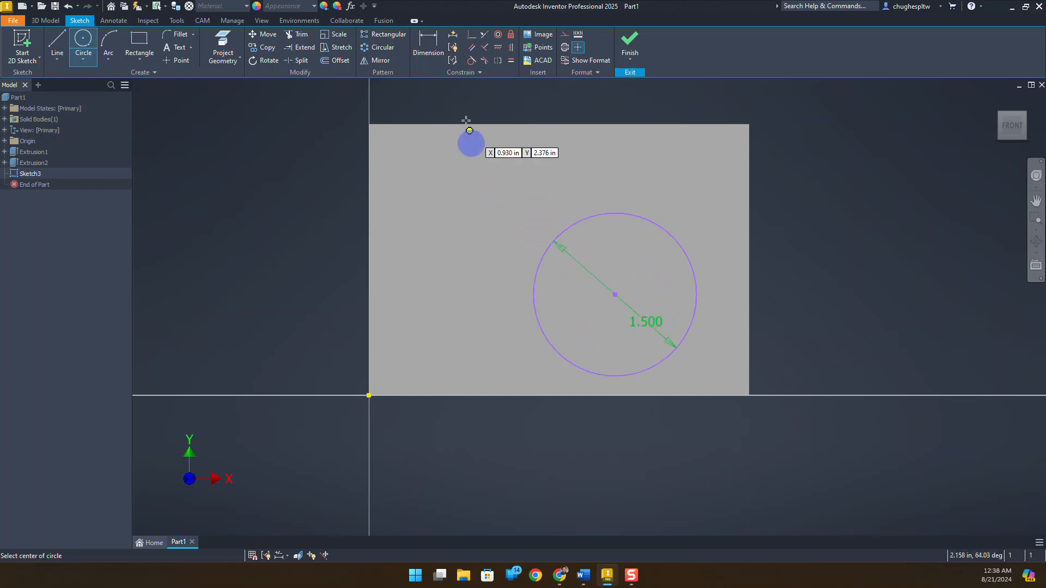
Dimension the 1.5 in circle's center from the front face's bottom edge and set the distance to 1 in.
click(428, 44)
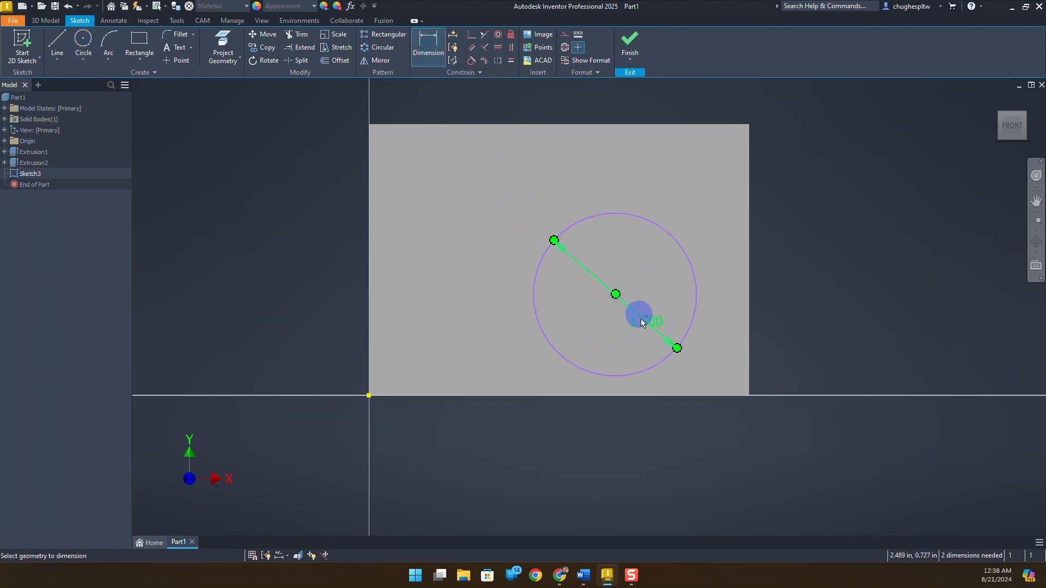
click(648, 395)
click(615, 295)
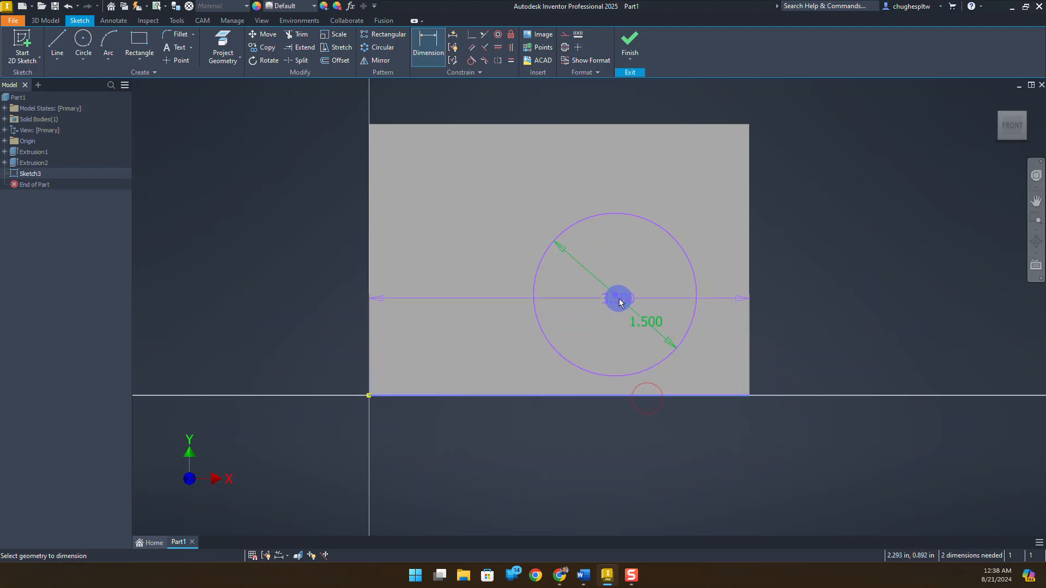
click(802, 342)
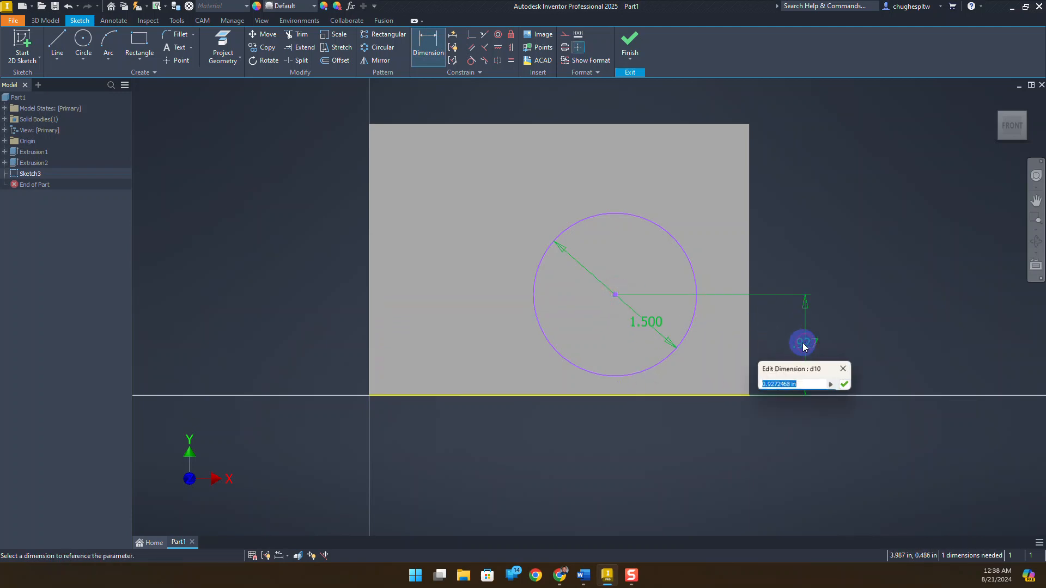
text(1)
key(Return)
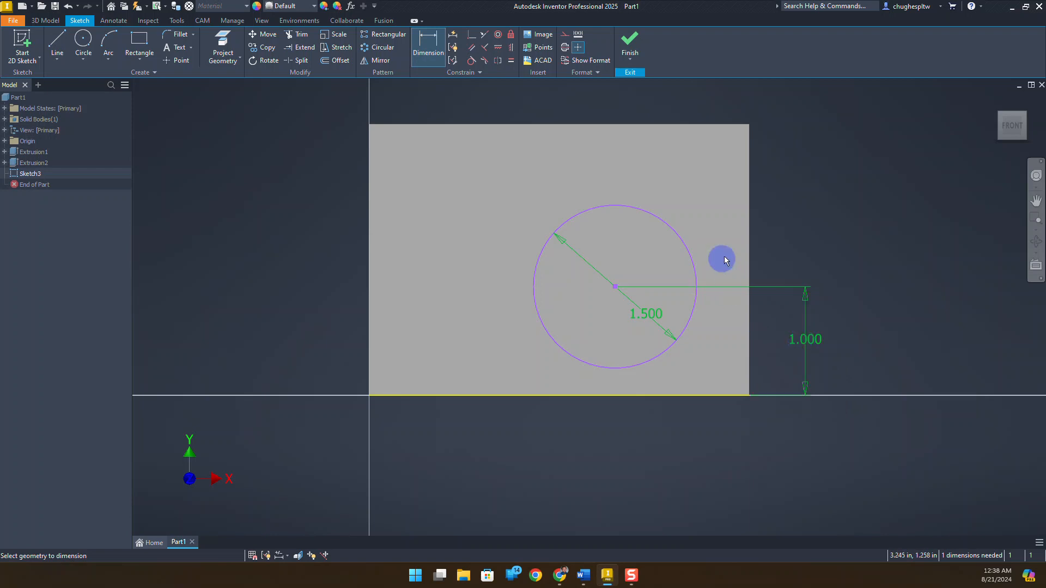
Dimension the circle's center from the front face's right edge at 1.5 in and finish the sketch.
click(749, 252)
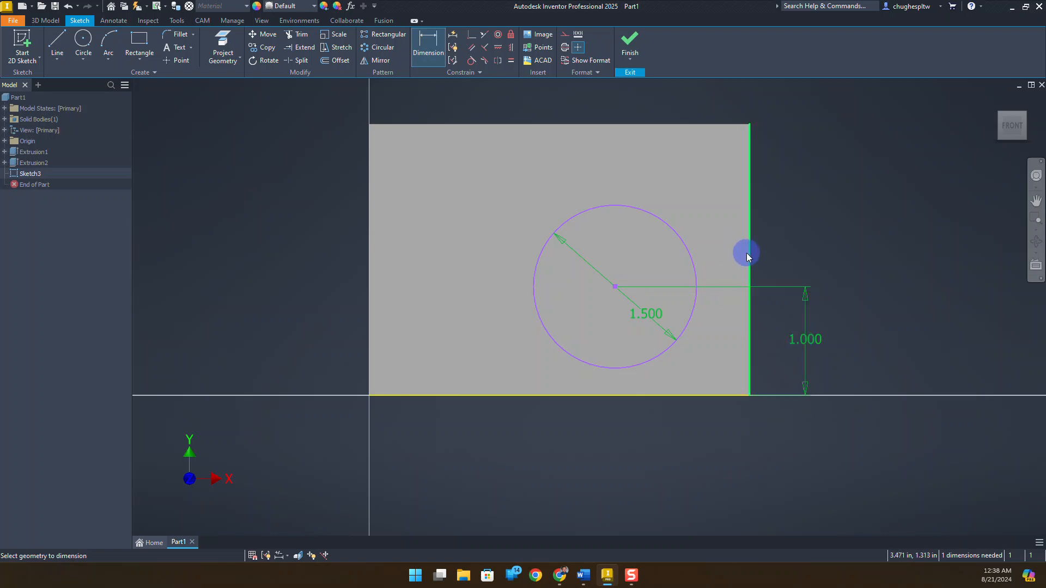
click(617, 287)
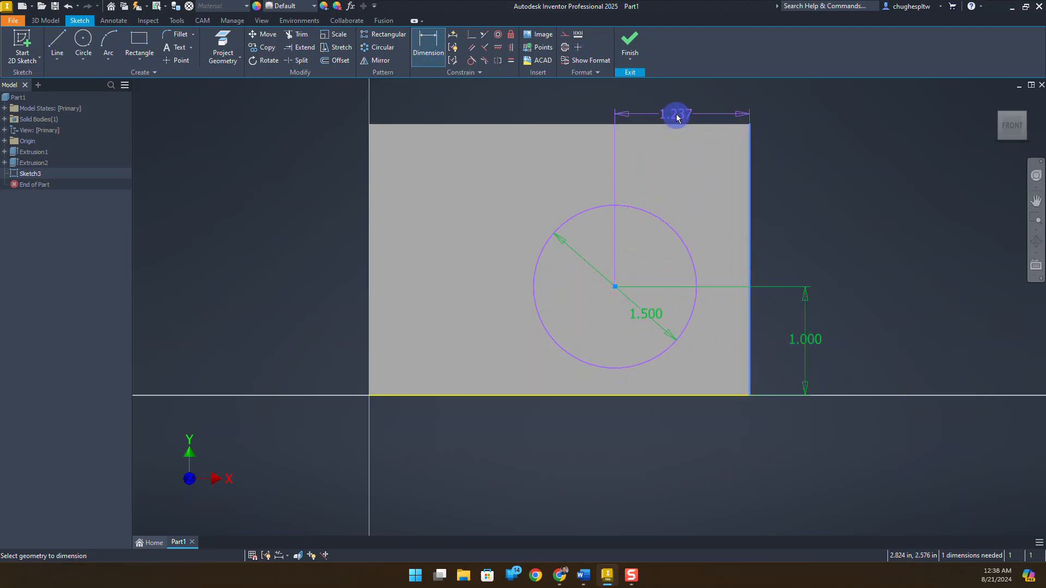
click(678, 106)
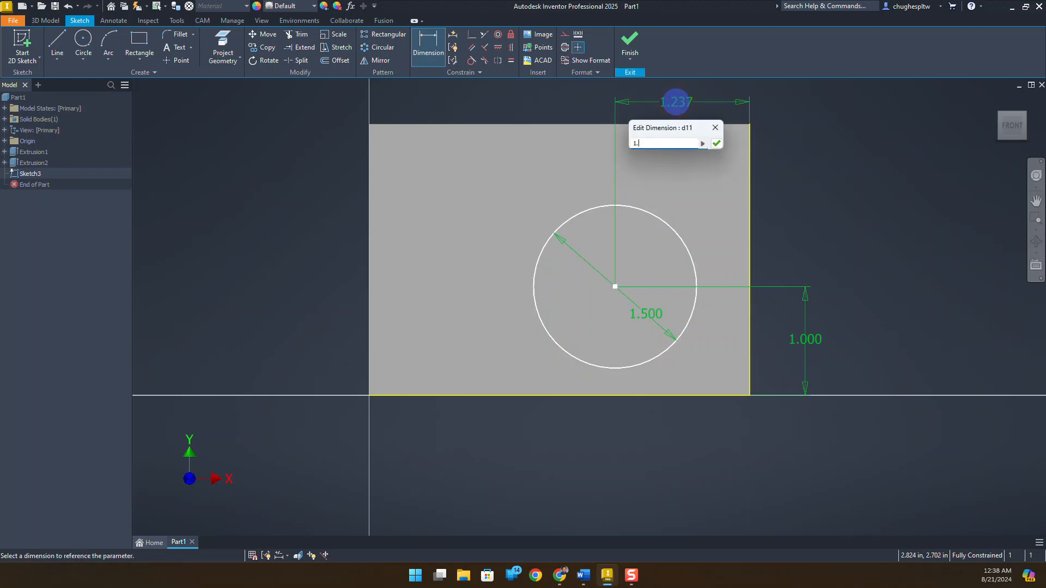
key(Return)
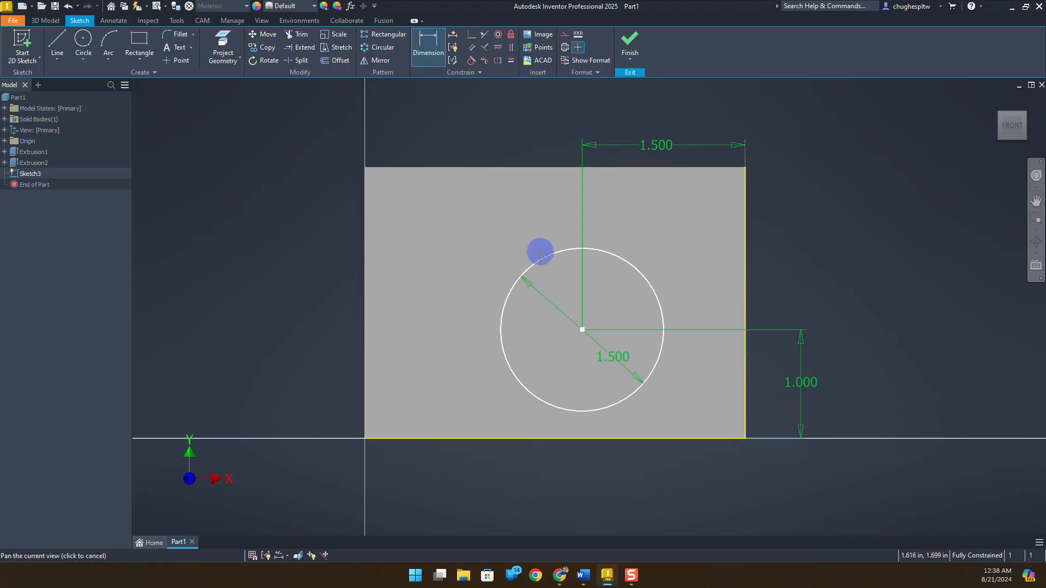
click(630, 43)
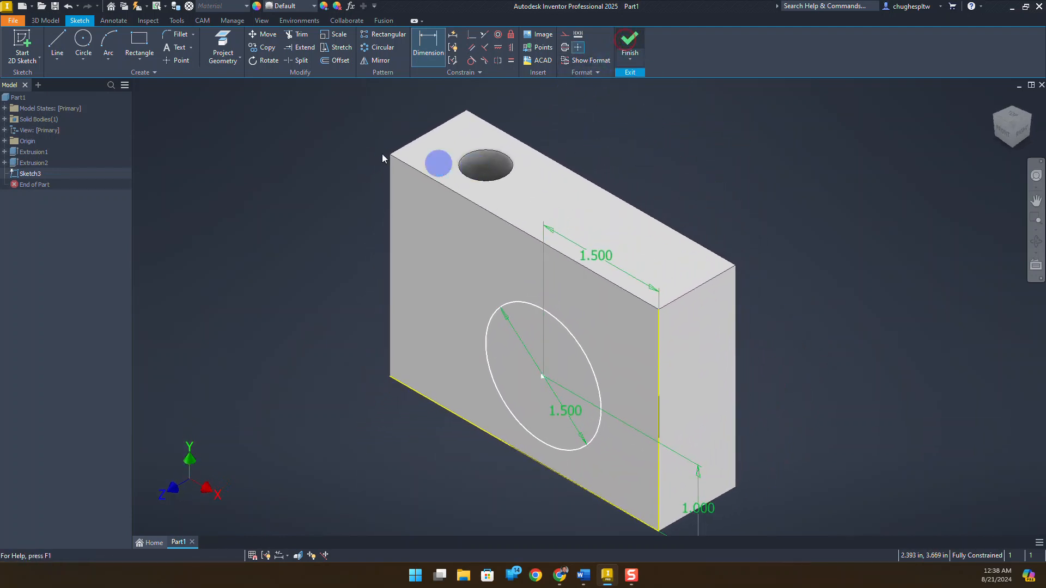
Extrude the 1.5 in circle on the front face as a cut through all of the block.
click(57, 44)
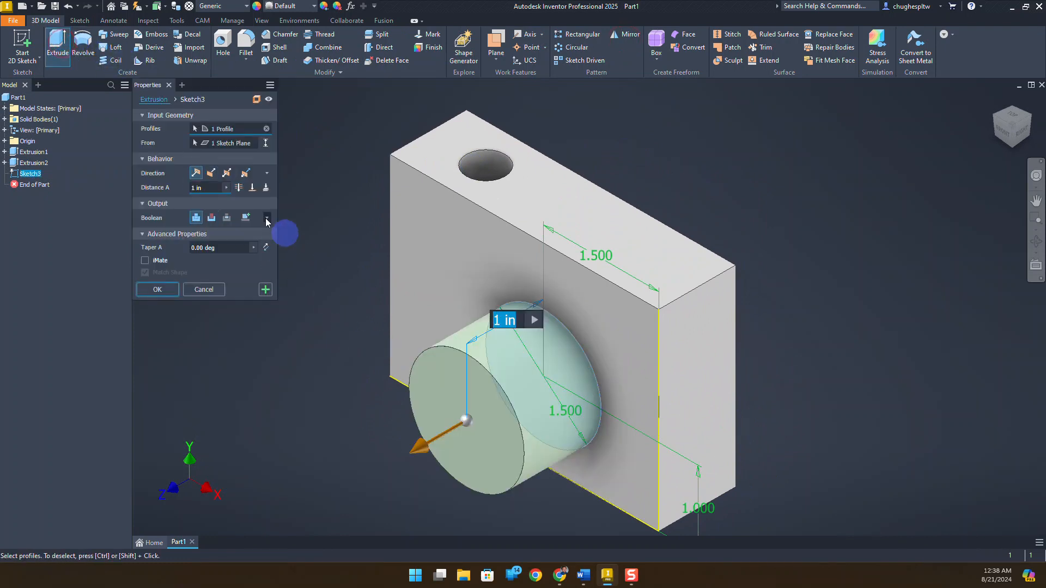
click(212, 173)
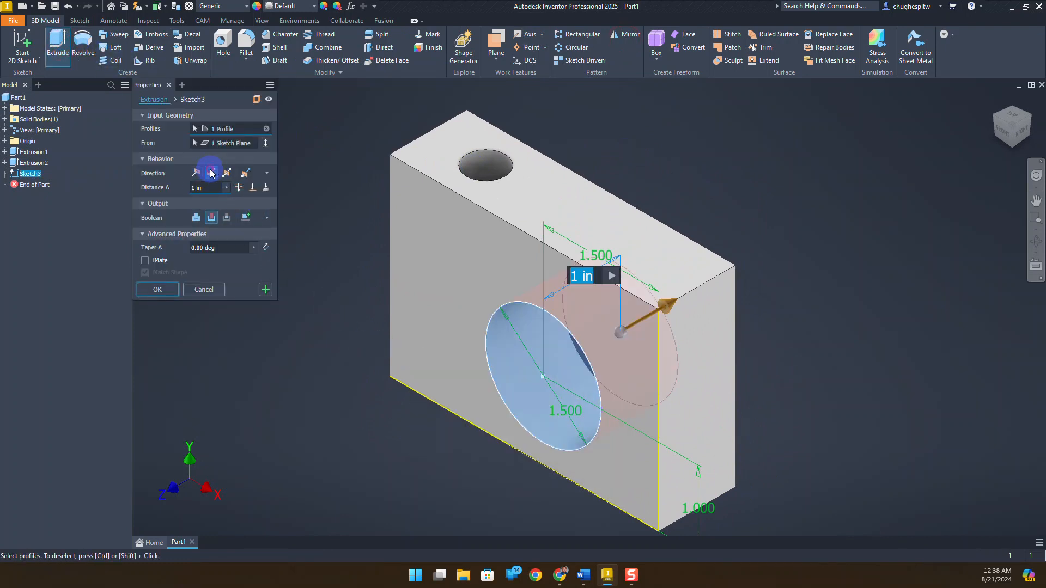
click(238, 188)
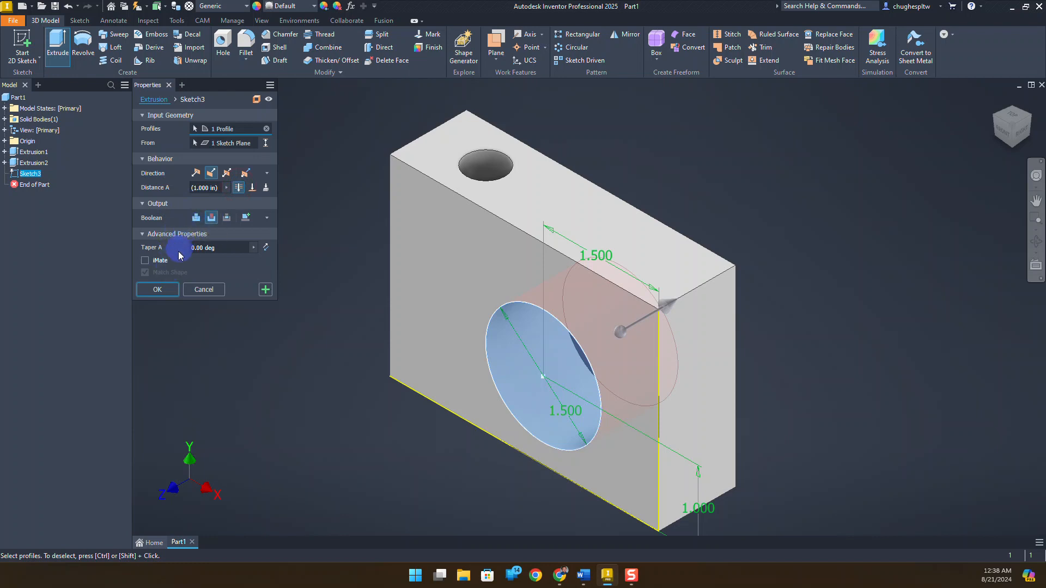
click(158, 289)
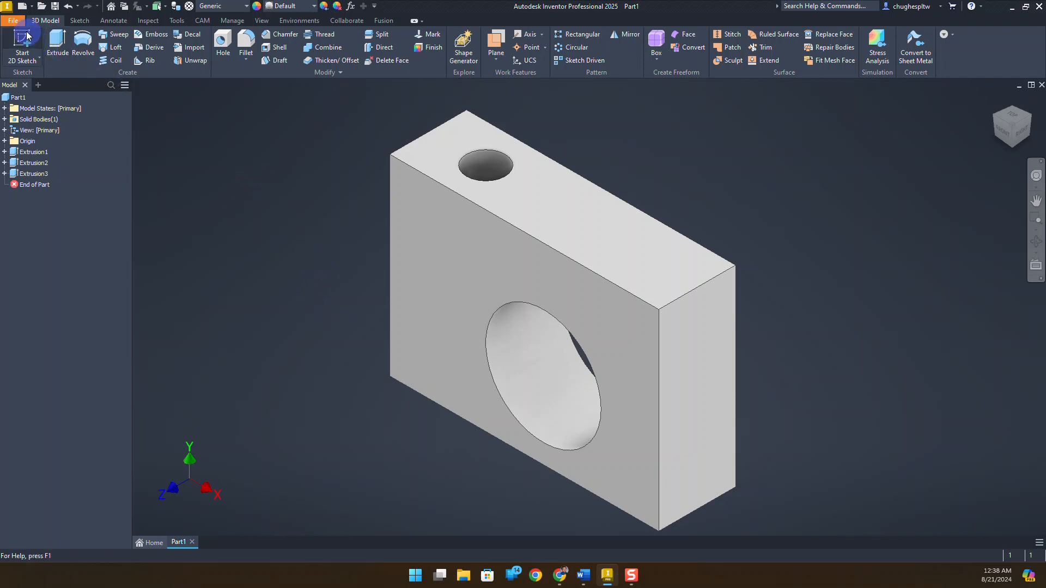
Save the part as Drawing 1 in the project's workspace folder.
click(55, 7)
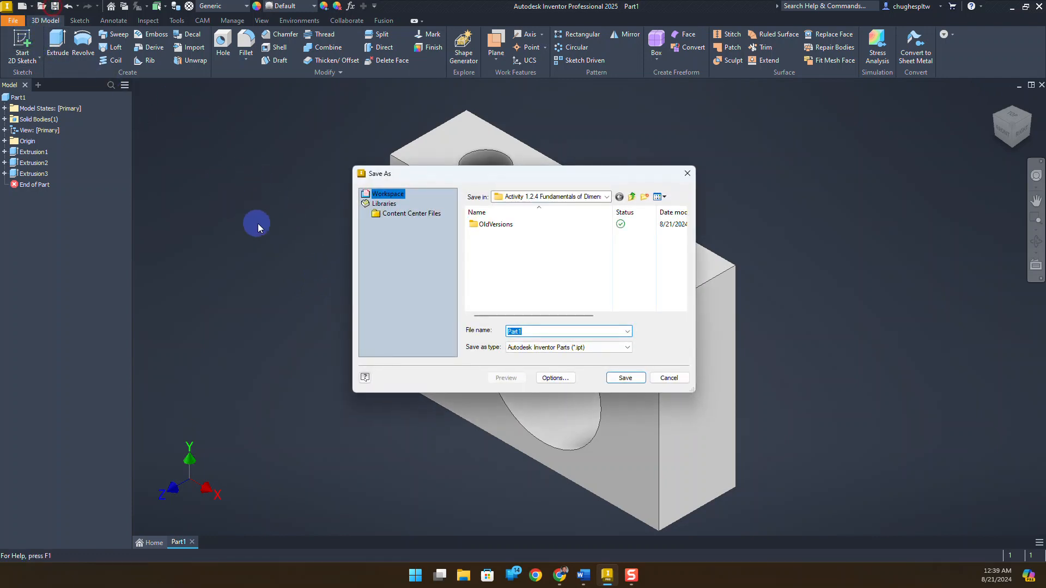
text(Drawing 1)
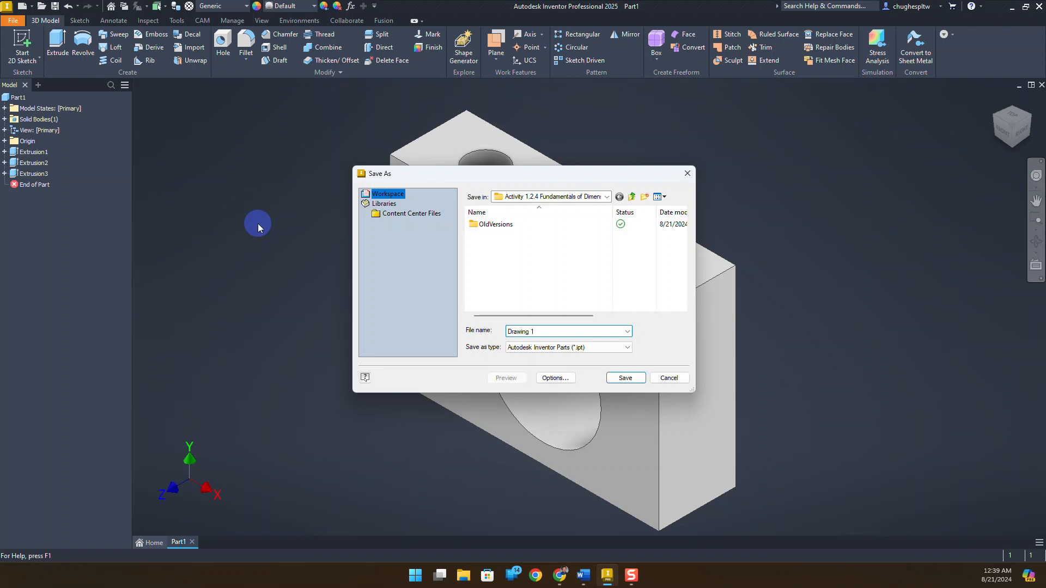
key(Return)
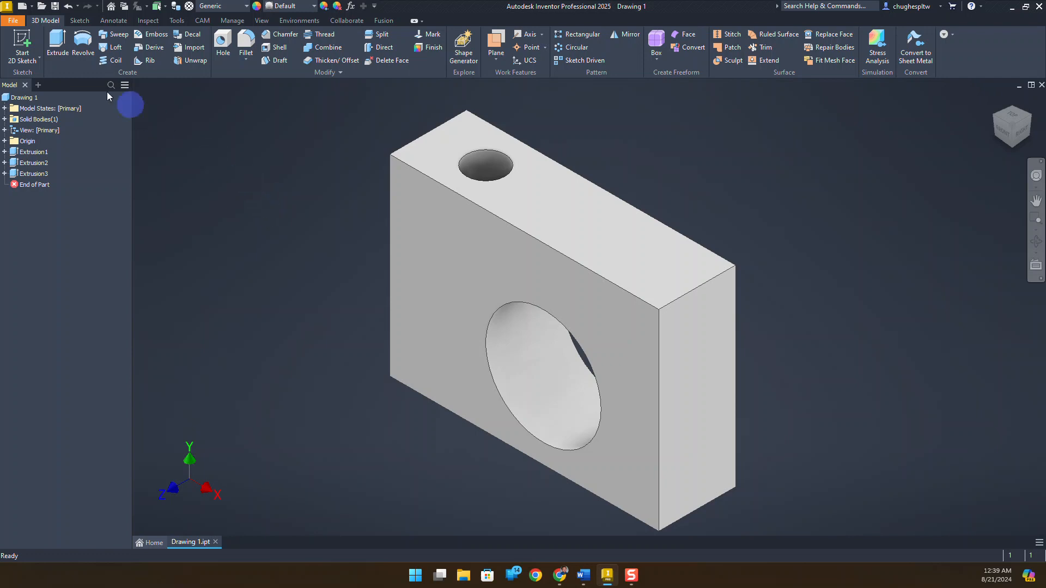
Create a new drawing from the IED A Titleblock.idw template with the drawing name Drawing 1 Drawing.
click(22, 6)
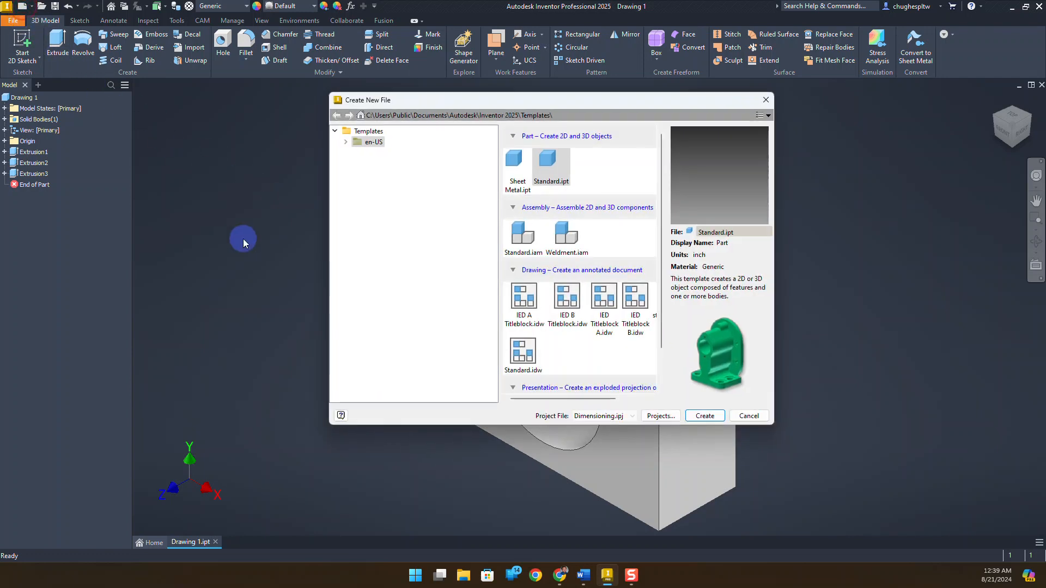
click(523, 306)
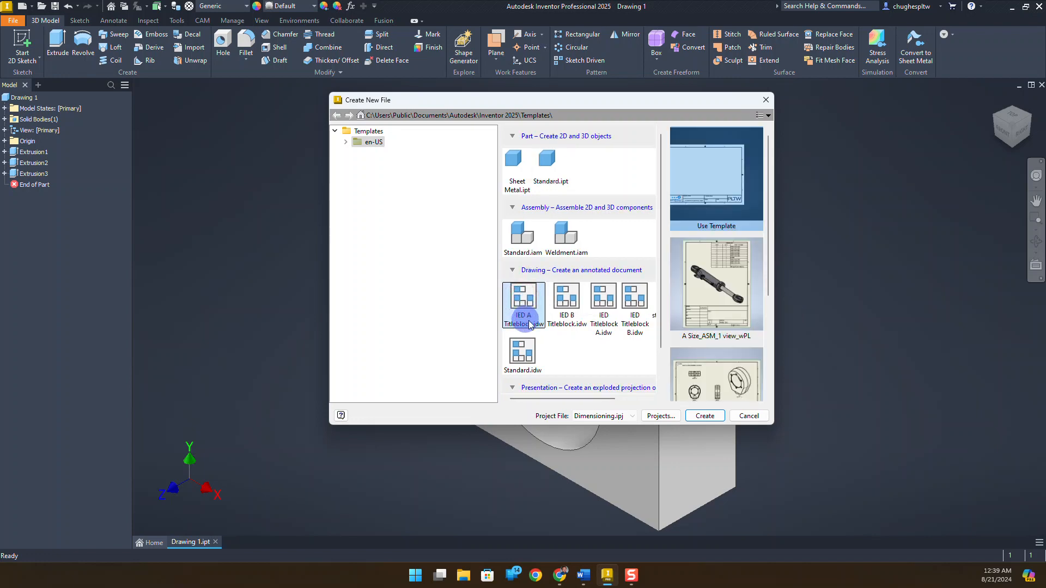
click(723, 418)
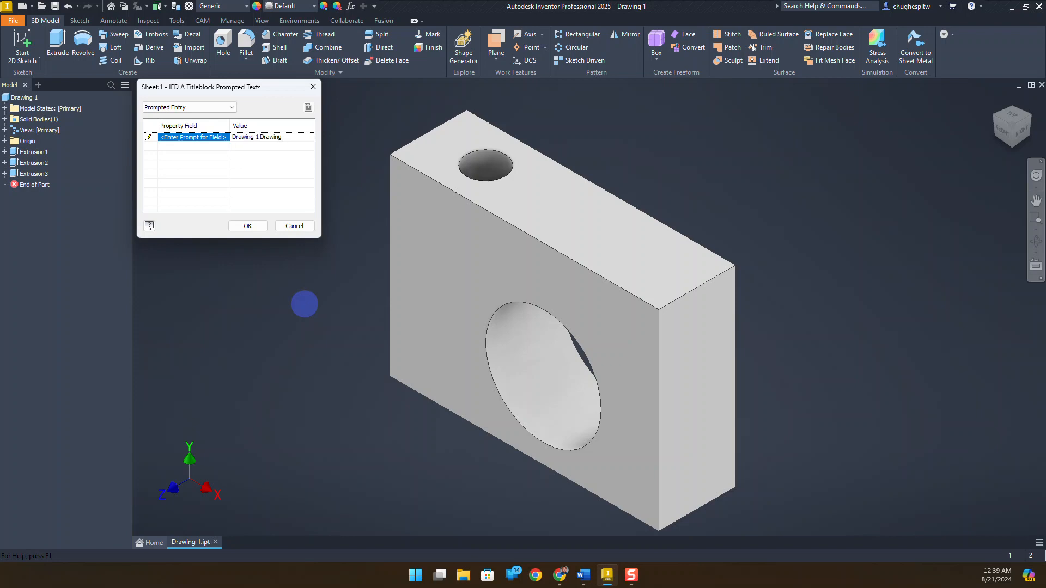
click(256, 226)
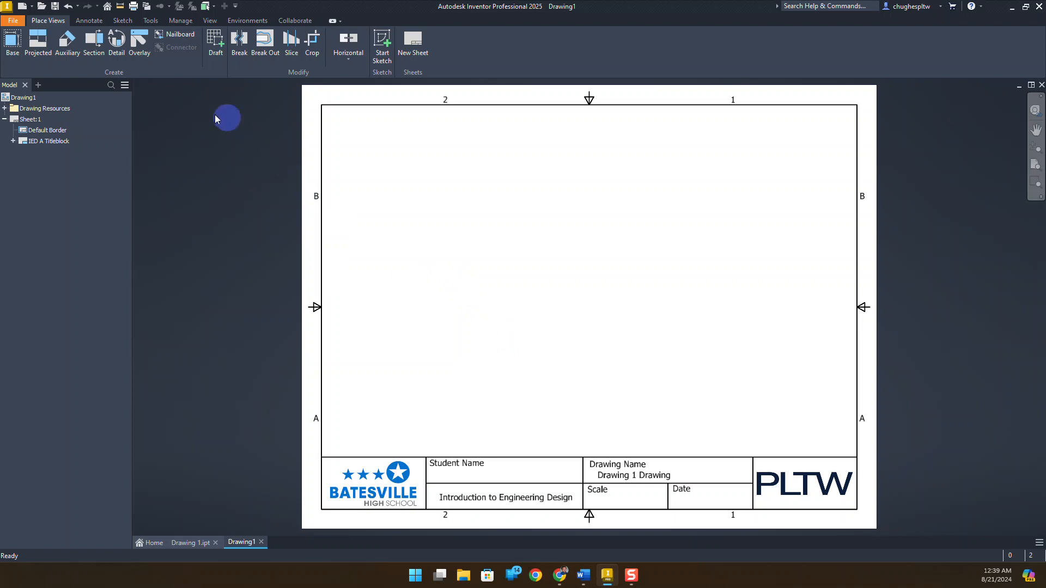
Start a base view showing the block's front and position it in the lower left area of the sheet.
click(12, 50)
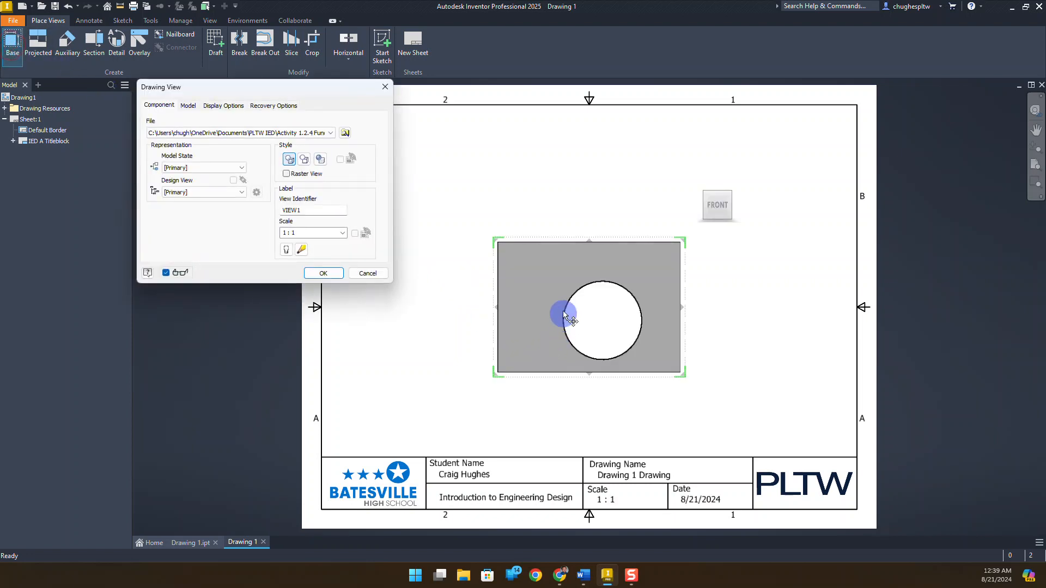
drag(547, 295, 446, 334)
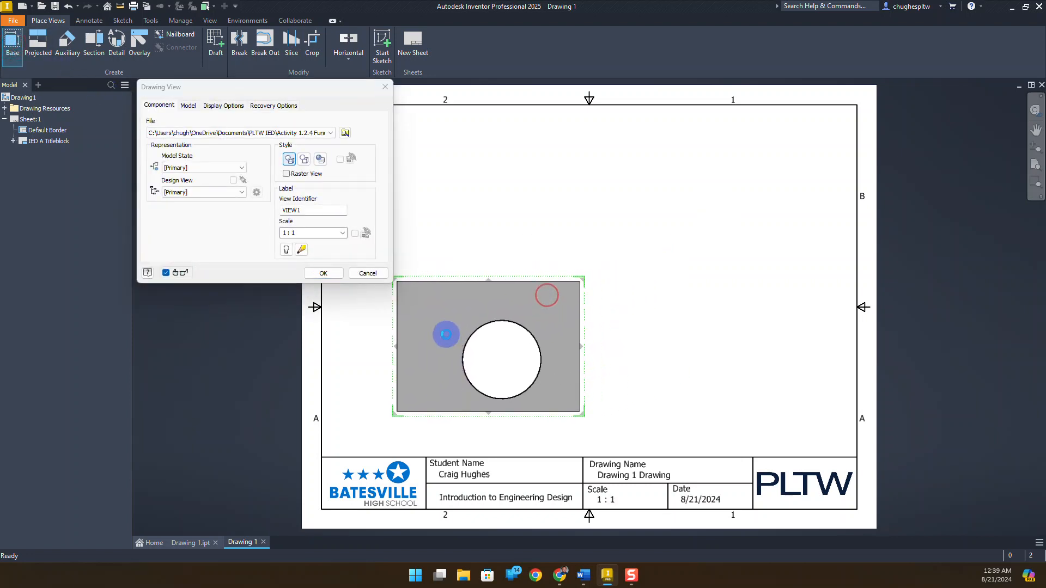
Try the front base view at 1/2 scale and return it to 1:1.
click(342, 232)
click(294, 250)
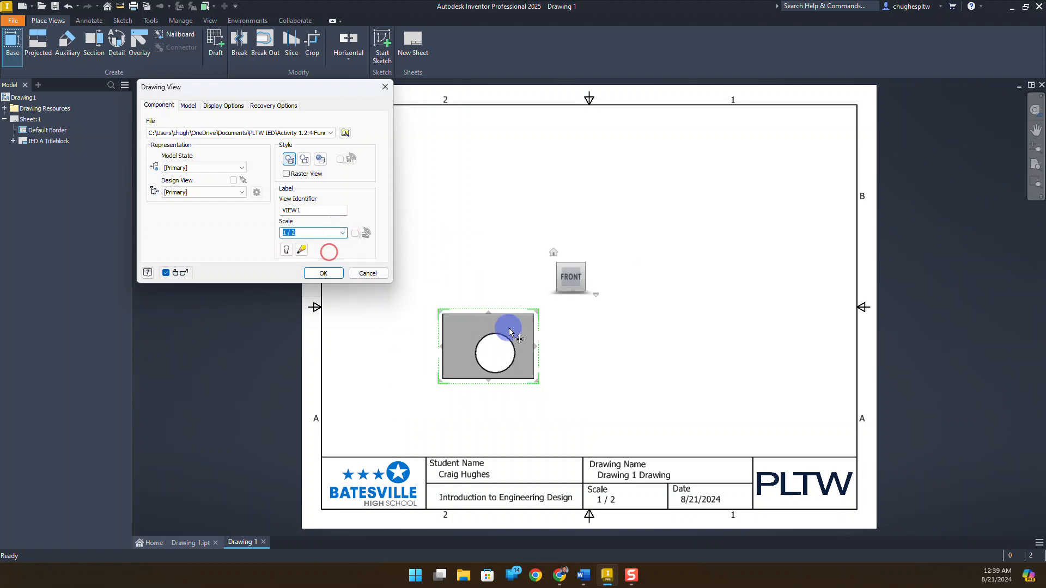
click(342, 234)
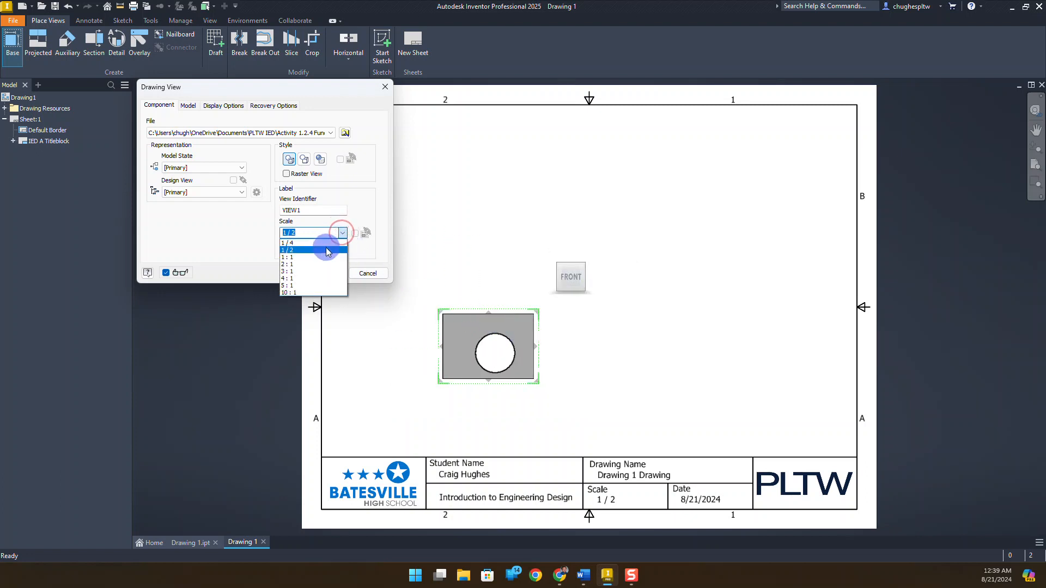
click(324, 257)
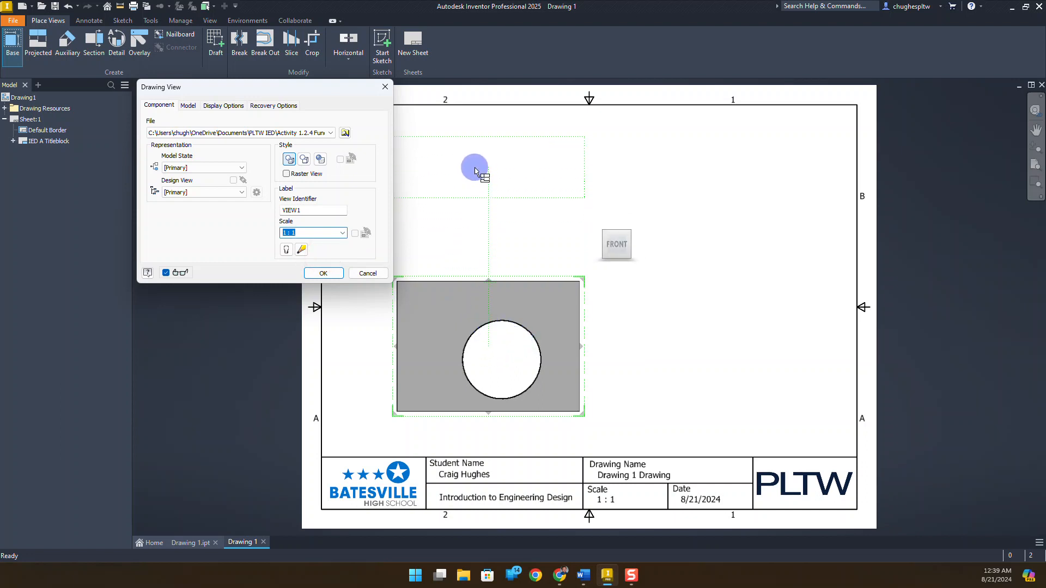
Project a top view above the front view and an isometric view in the sheet's upper right area, and create the views.
click(474, 170)
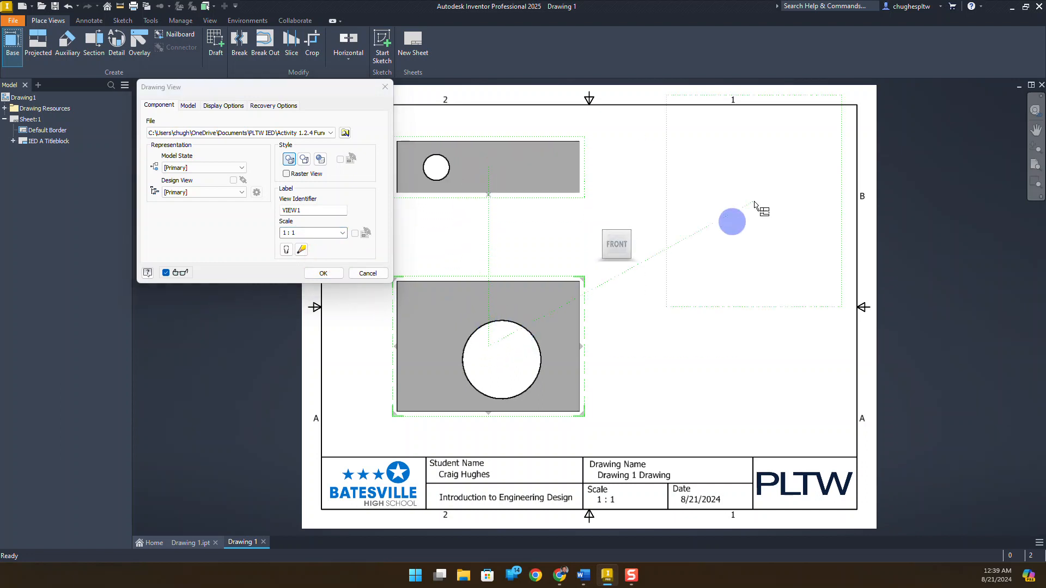
click(759, 175)
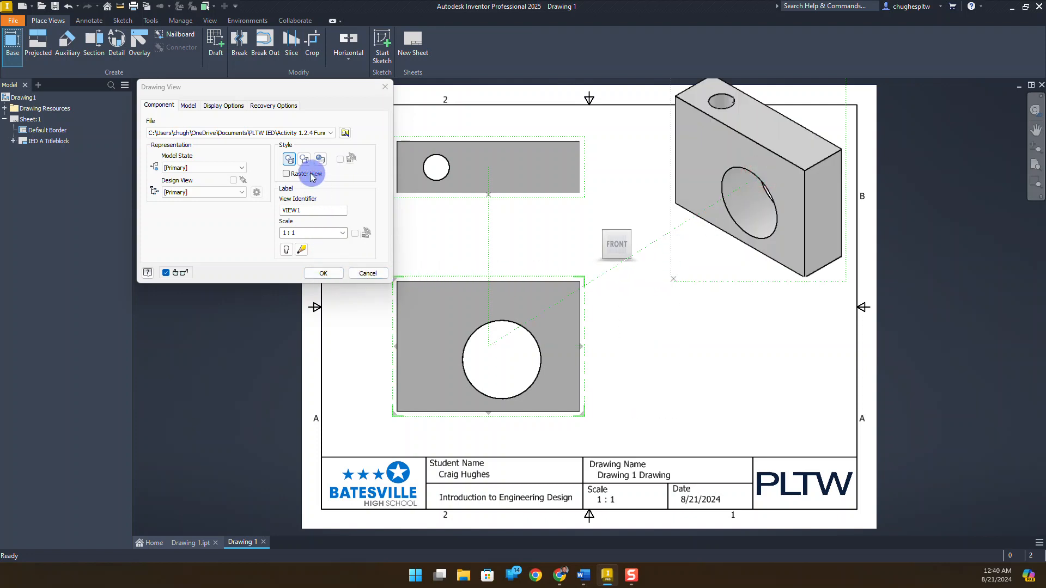
click(323, 273)
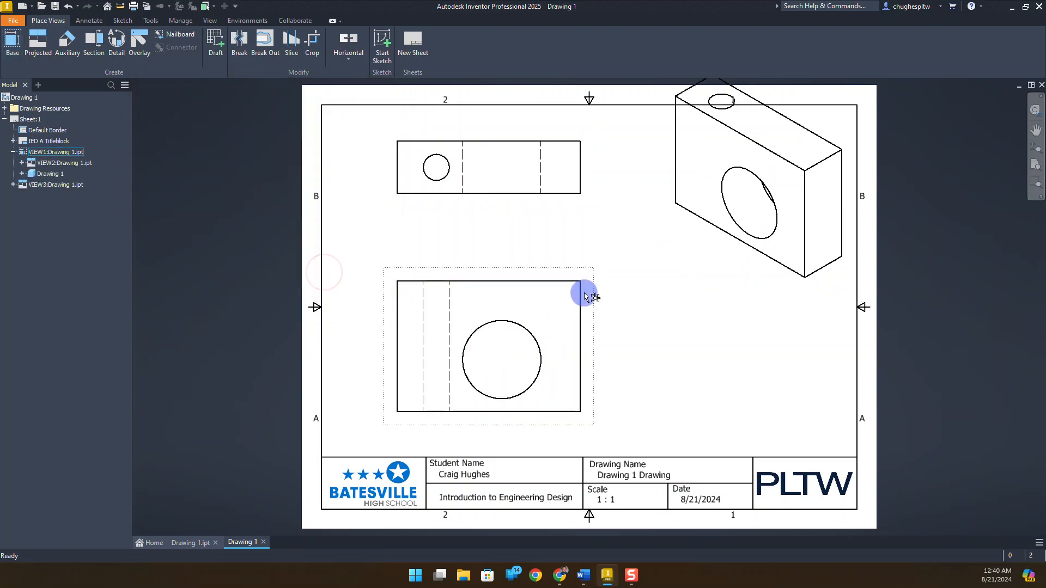
Move the front view closer to the sheet's lower left corner and bring the isometric view inside the border.
drag(584, 293, 548, 310)
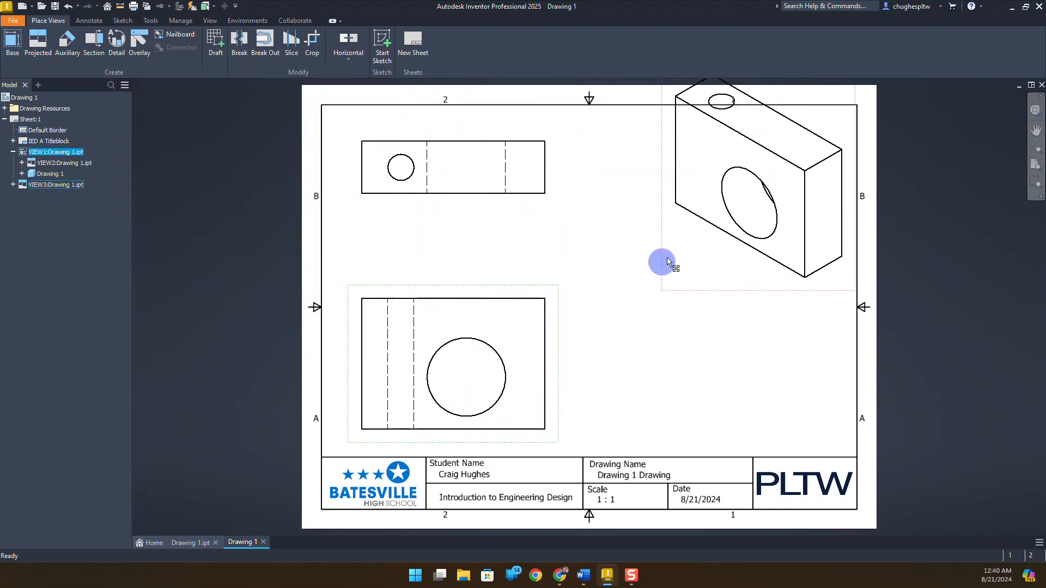
click(677, 242)
drag(660, 266, 633, 293)
Set the isometric view to 1/2 scale with shaded style and move it into the sheet's upper right corner.
double_click(633, 293)
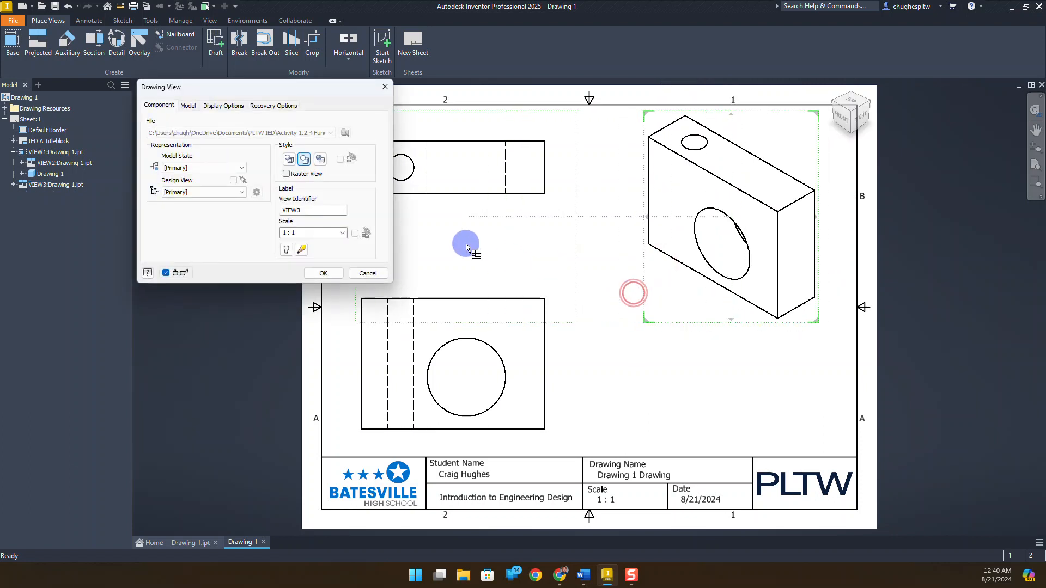
click(344, 235)
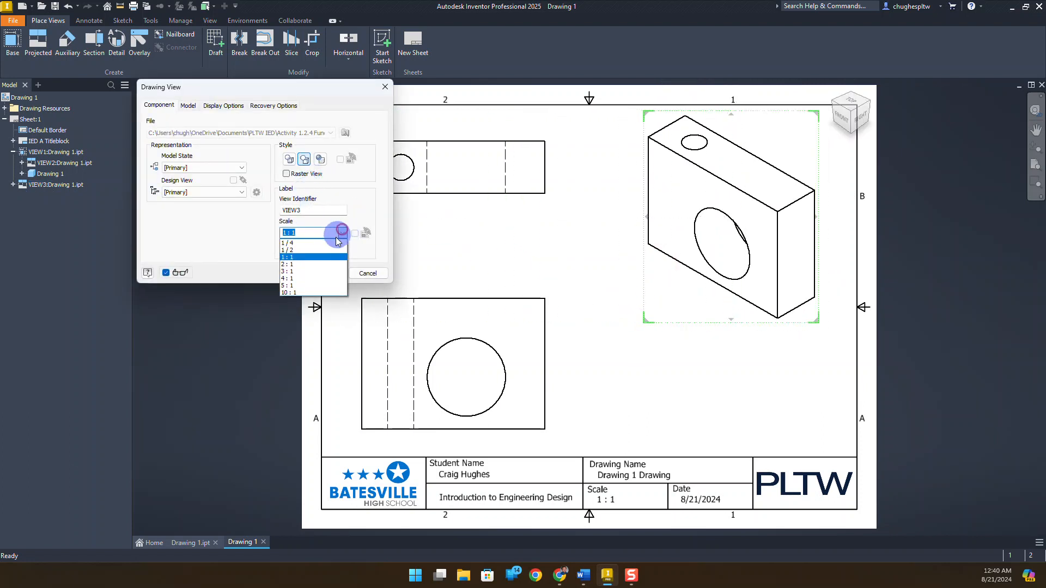
click(334, 243)
click(289, 160)
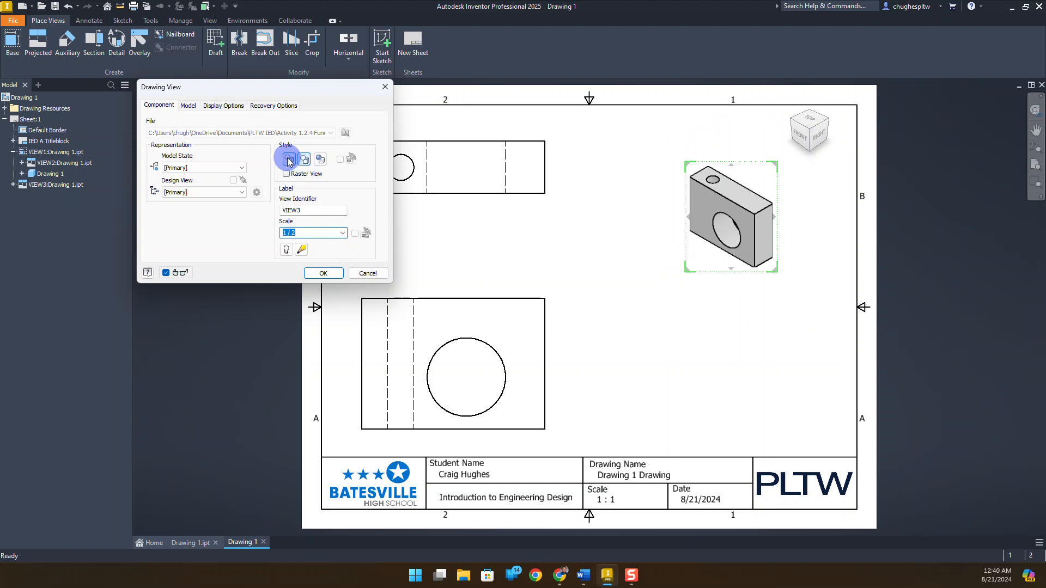
click(316, 160)
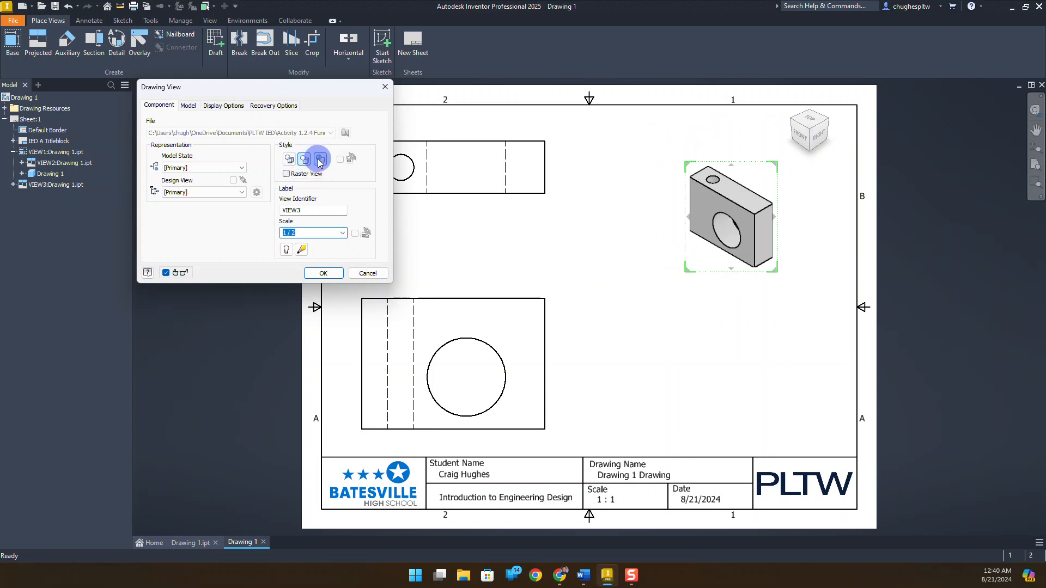
click(329, 273)
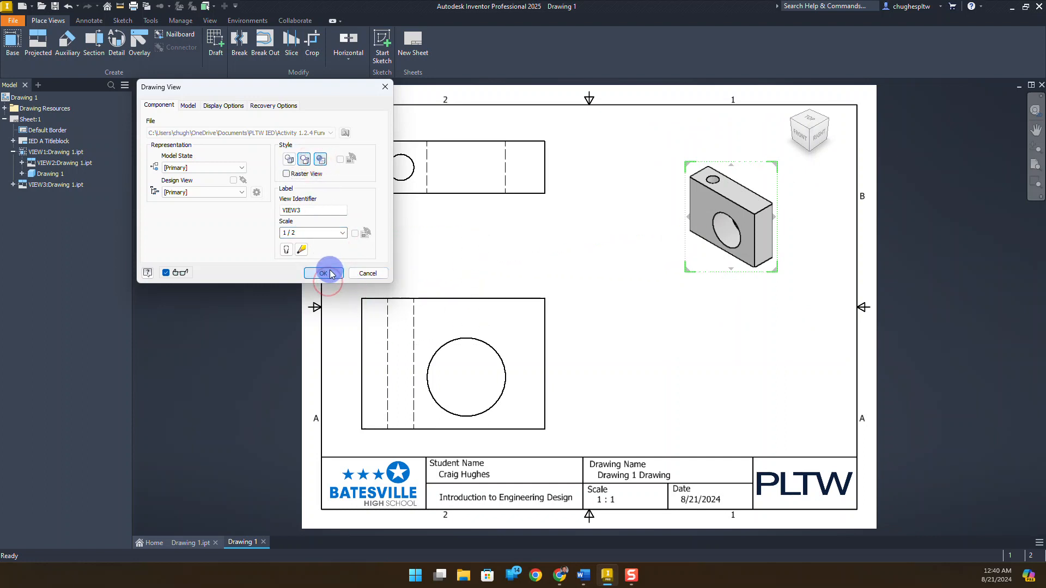
mouse_move(675, 238)
mouse_down()
mouse_move(699, 202)
mouse_move(695, 213)
mouse_up()
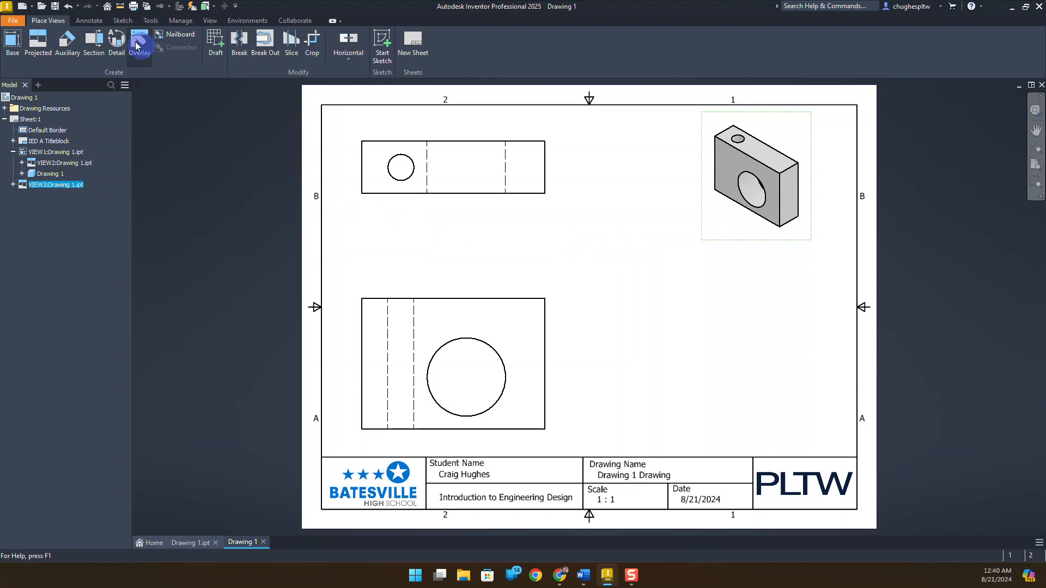
Add center marks to the hole circles in the front and top views.
click(100, 23)
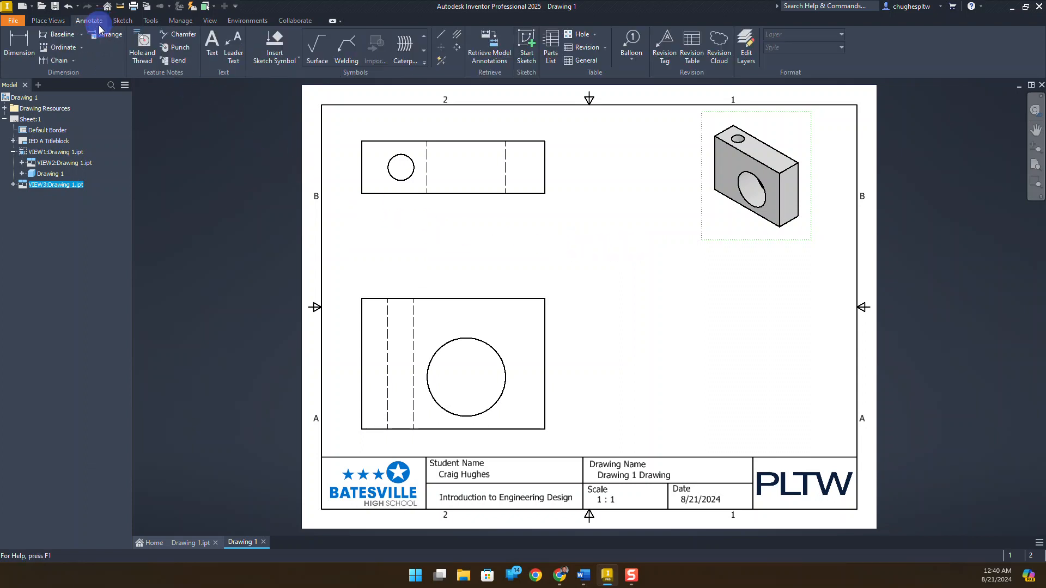
click(442, 49)
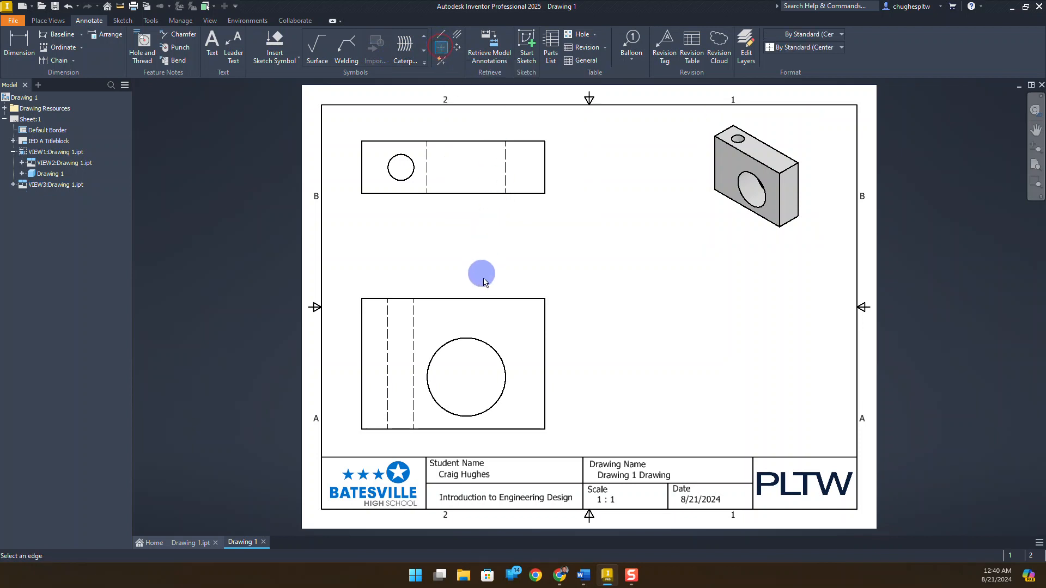
click(480, 343)
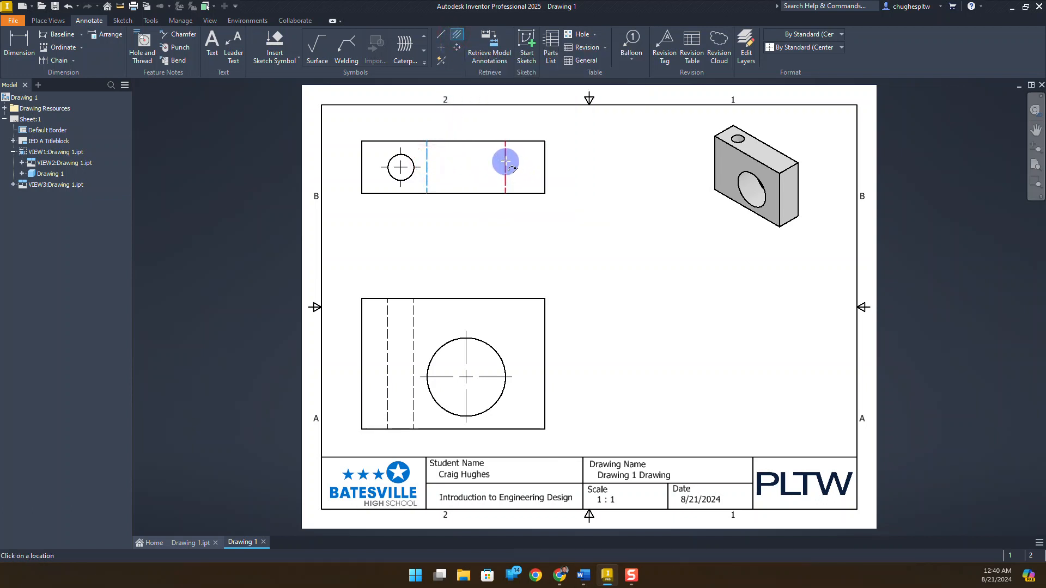
Add bisector centerlines between the hidden hole edges in the top and front views, and end the command.
click(413, 337)
click(388, 334)
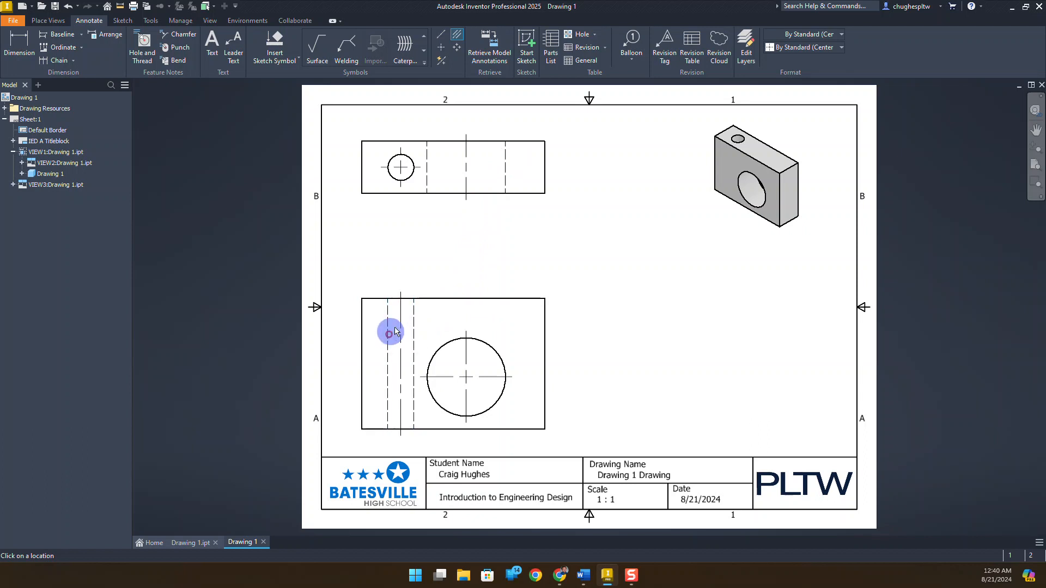
right_click(572, 252)
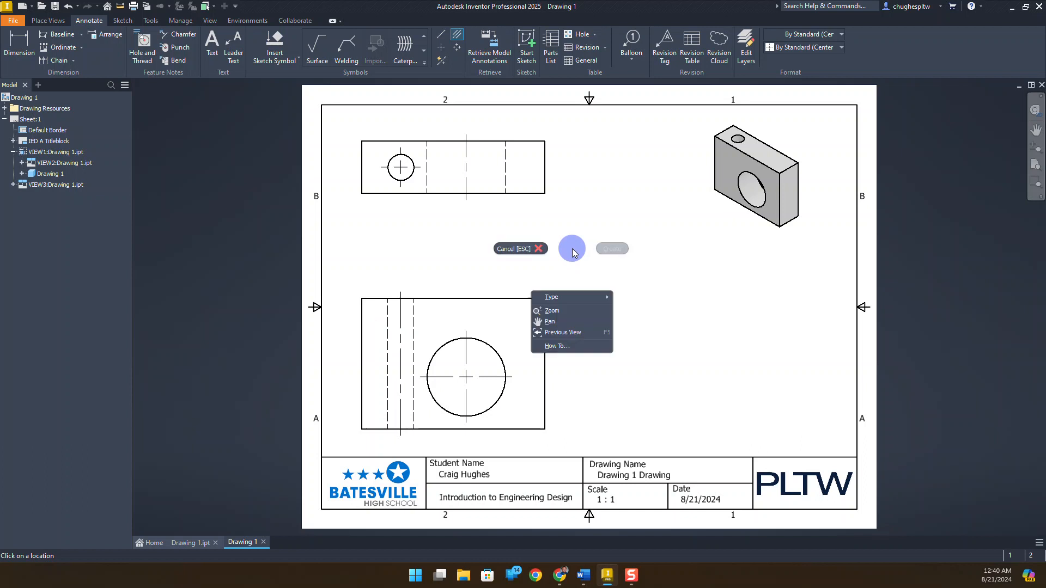
click(514, 248)
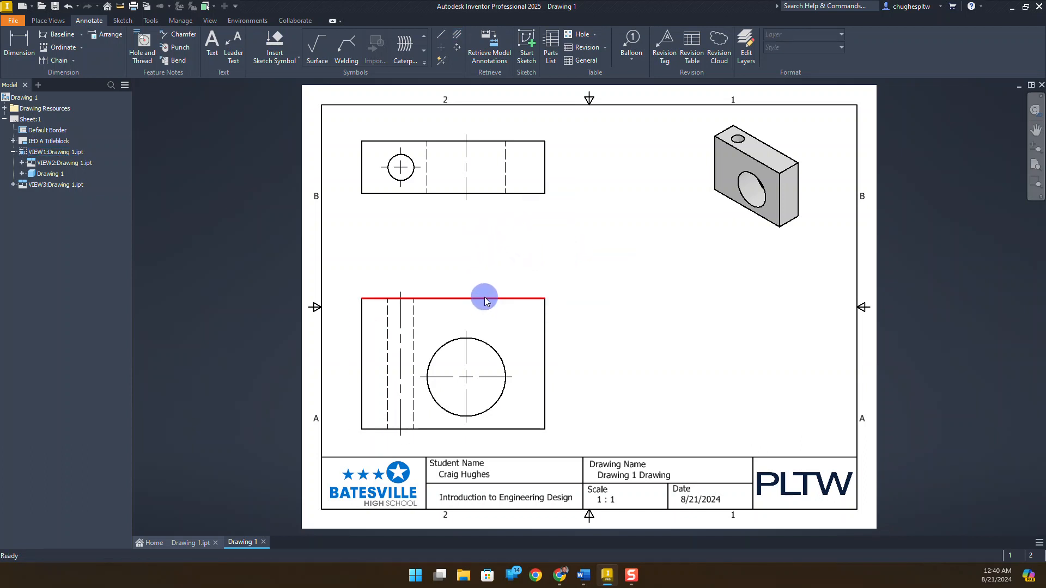
Move the front view slightly up and to the right, closer to the top view.
drag(485, 301, 500, 277)
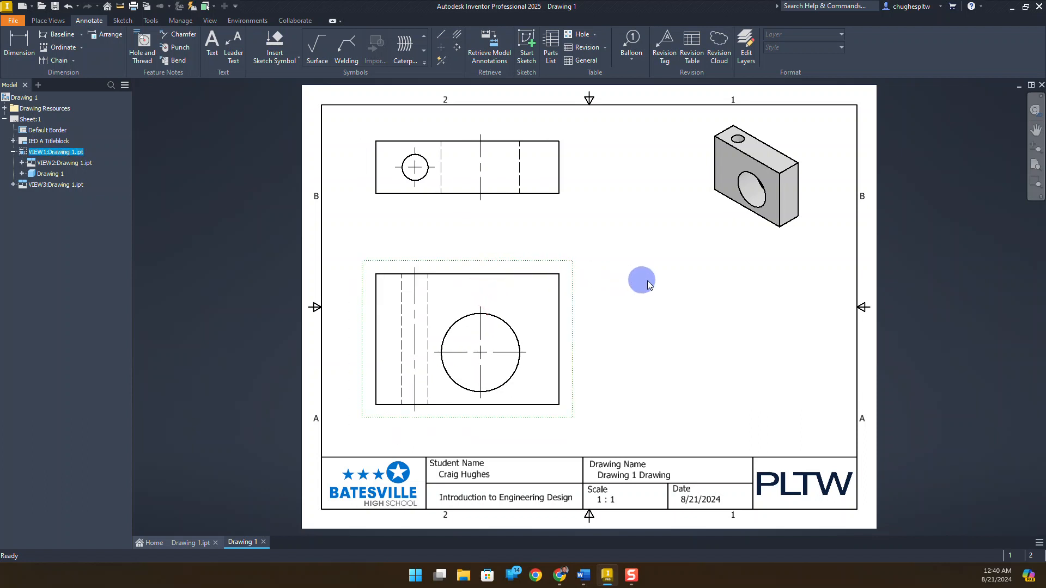
click(649, 282)
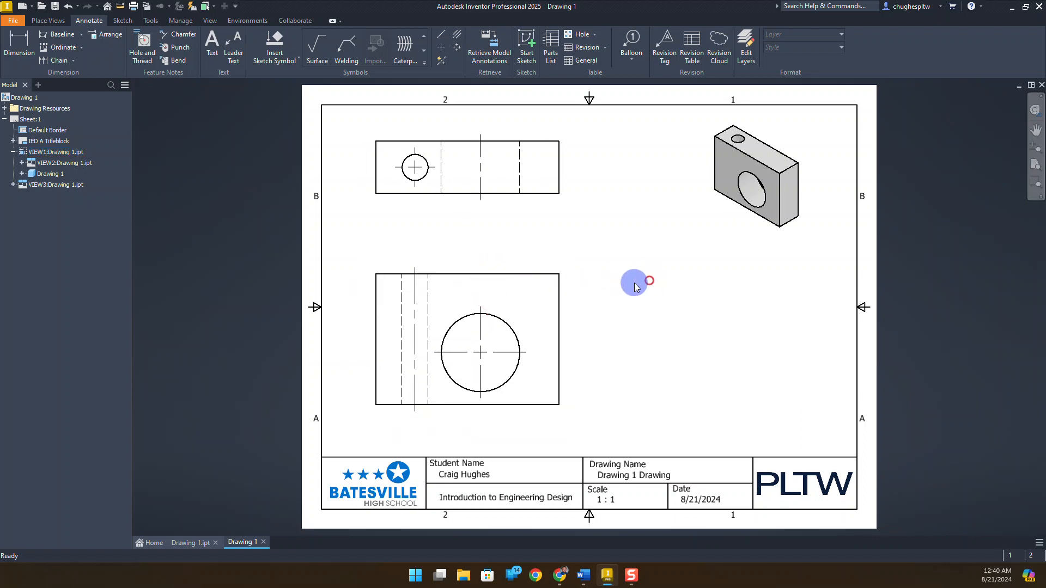
Set the front view's scale to 3:4 and move it slightly down and to the right, away from the top view.
double_click(496, 262)
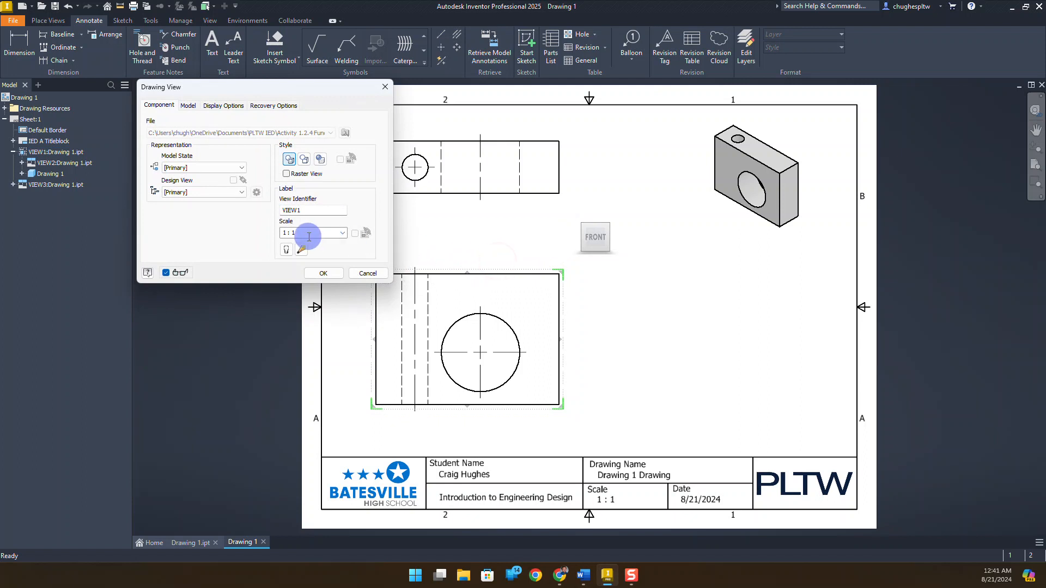
click(313, 232)
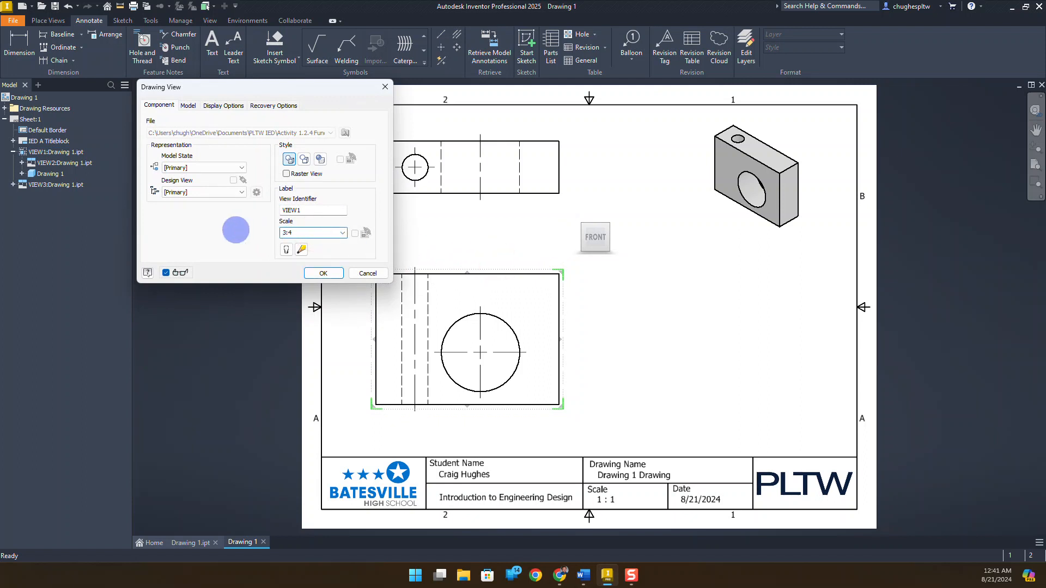
text(3:4)
click(322, 274)
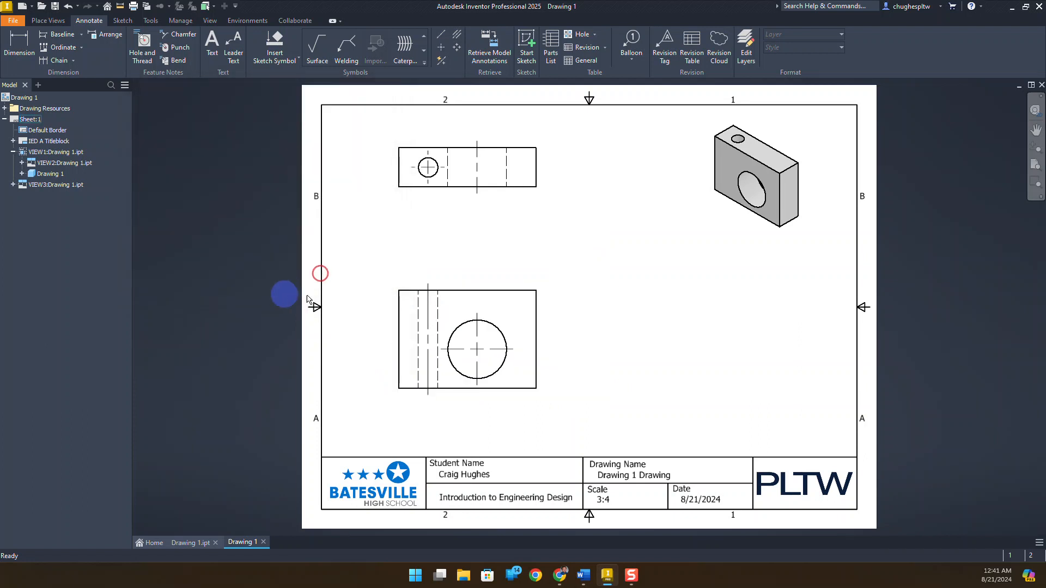
drag(440, 285, 444, 300)
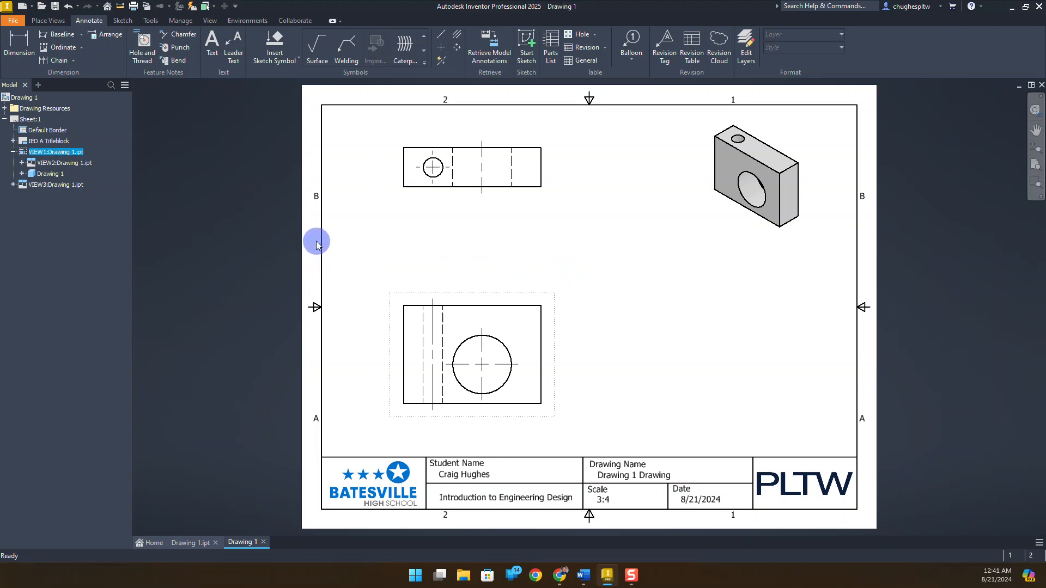
Dimension the block's overall width in the front view, placing the dimension above the view.
click(25, 51)
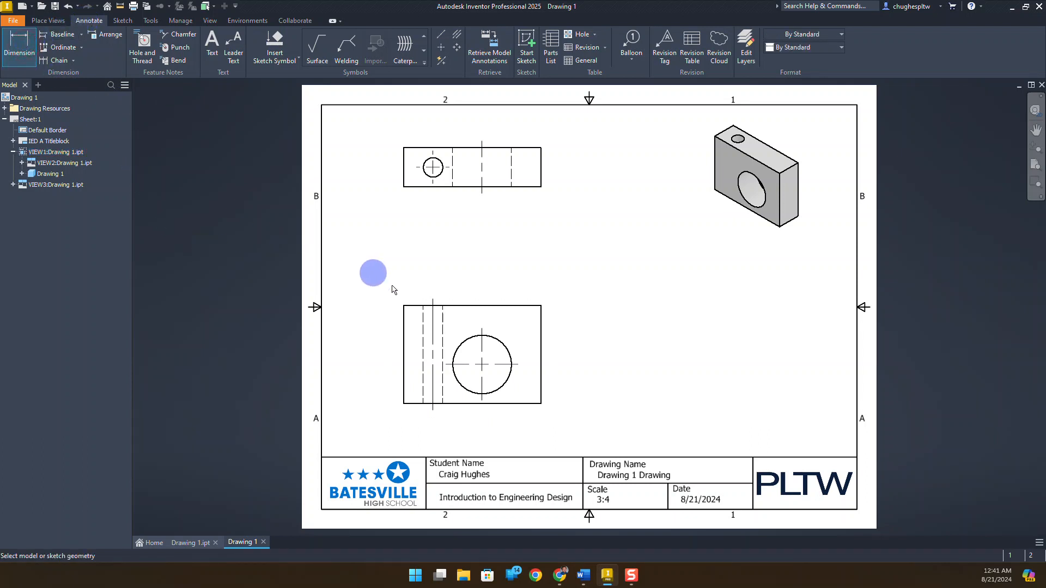
click(404, 305)
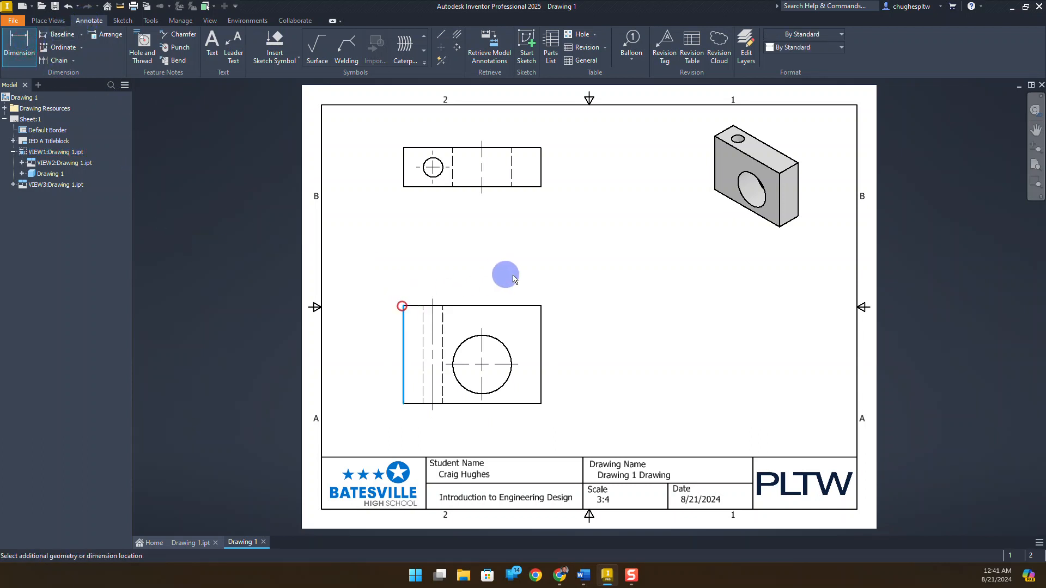
click(540, 306)
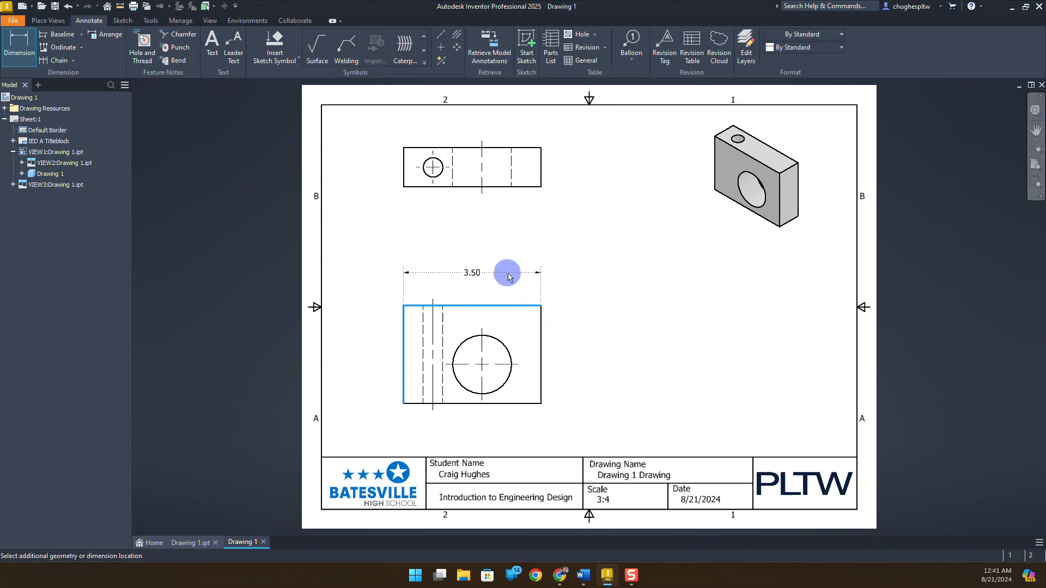
click(507, 271)
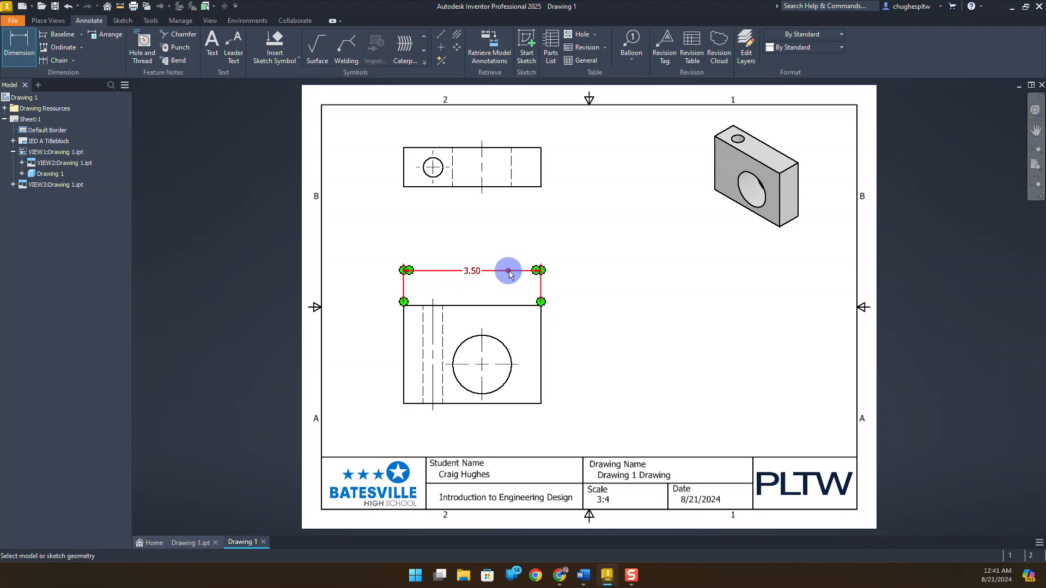
Dimension the overall height of the front view and the depth of the top view, each on the view's right side.
click(541, 308)
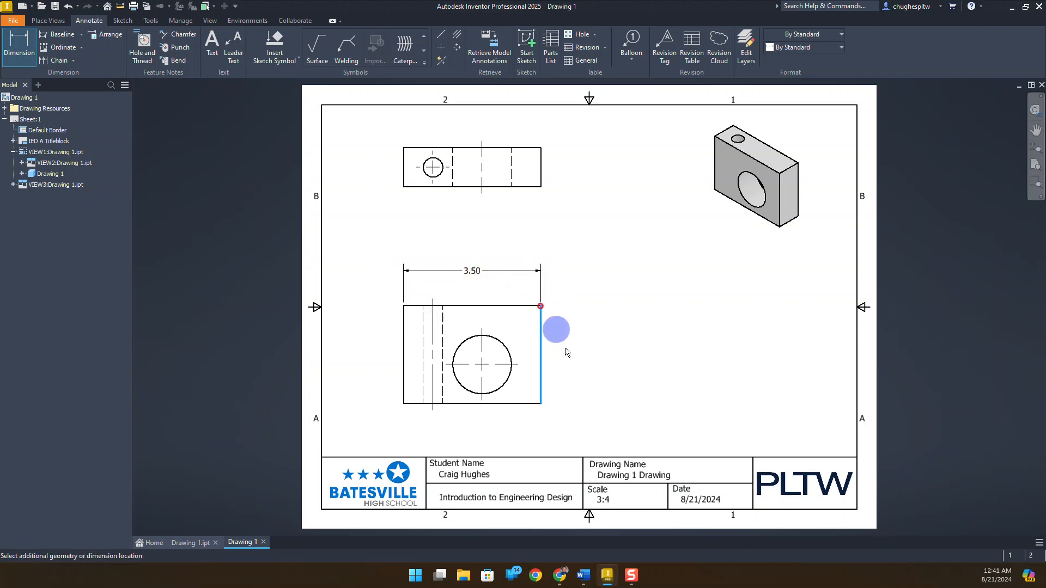
click(538, 403)
click(587, 402)
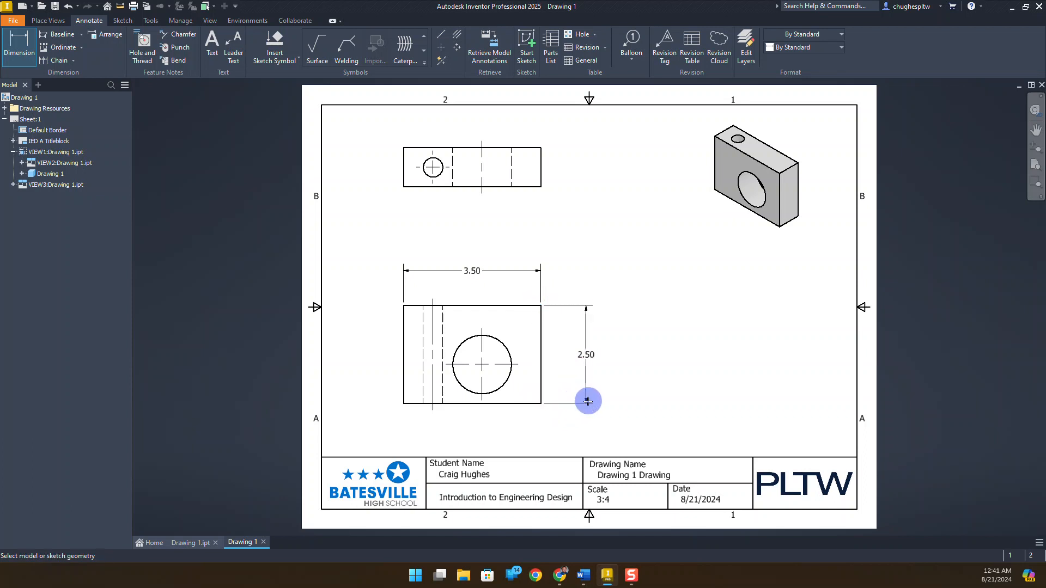
click(542, 149)
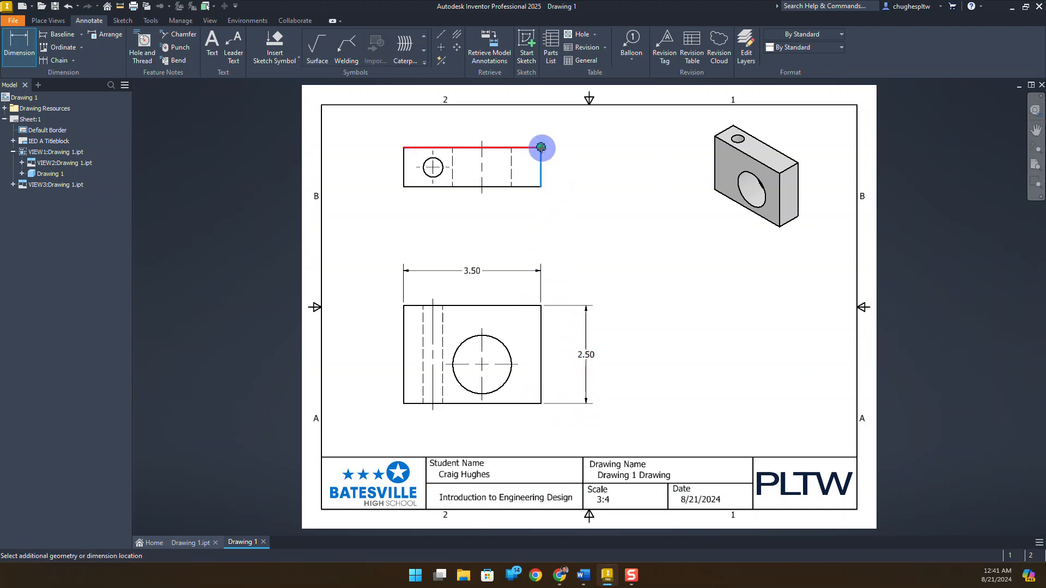
click(573, 190)
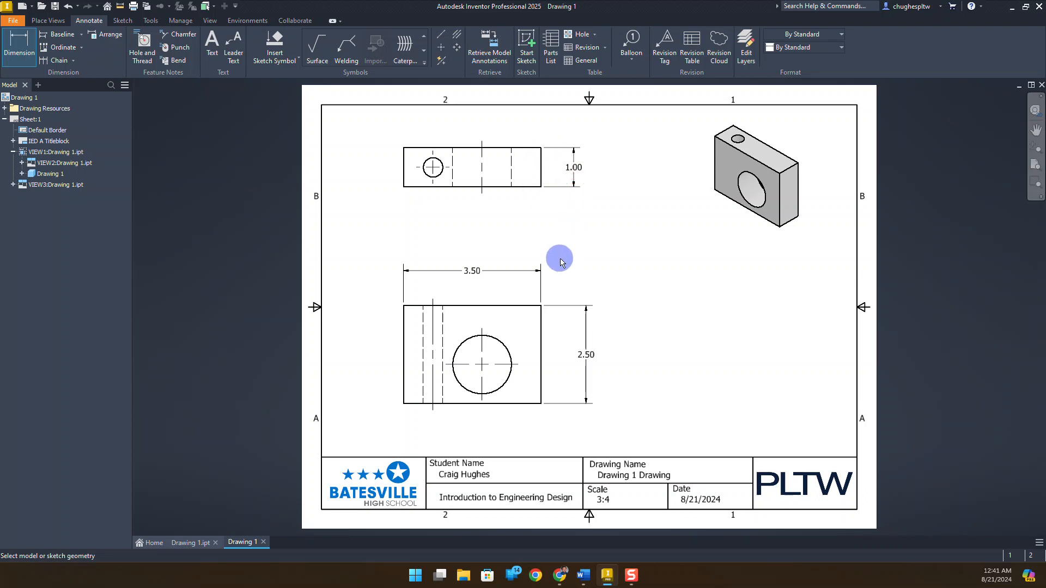
Dimension the small hole's horizontal distance from the block's left edge, placed below the top view.
scroll(453, 297, down, 5)
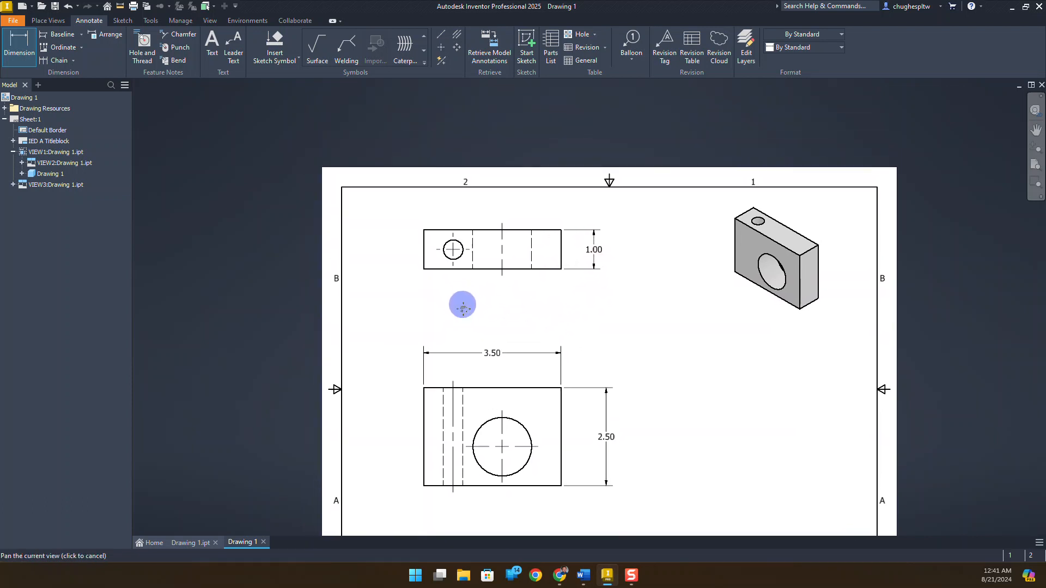
scroll(445, 288, down, 2)
scroll(436, 306, up, 5)
scroll(414, 322, down, 4)
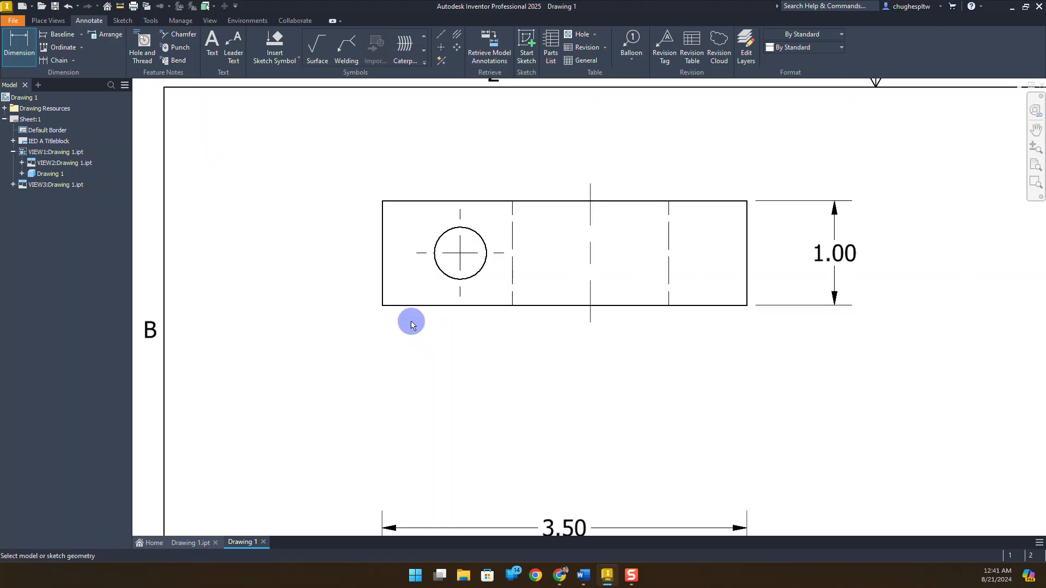
click(384, 306)
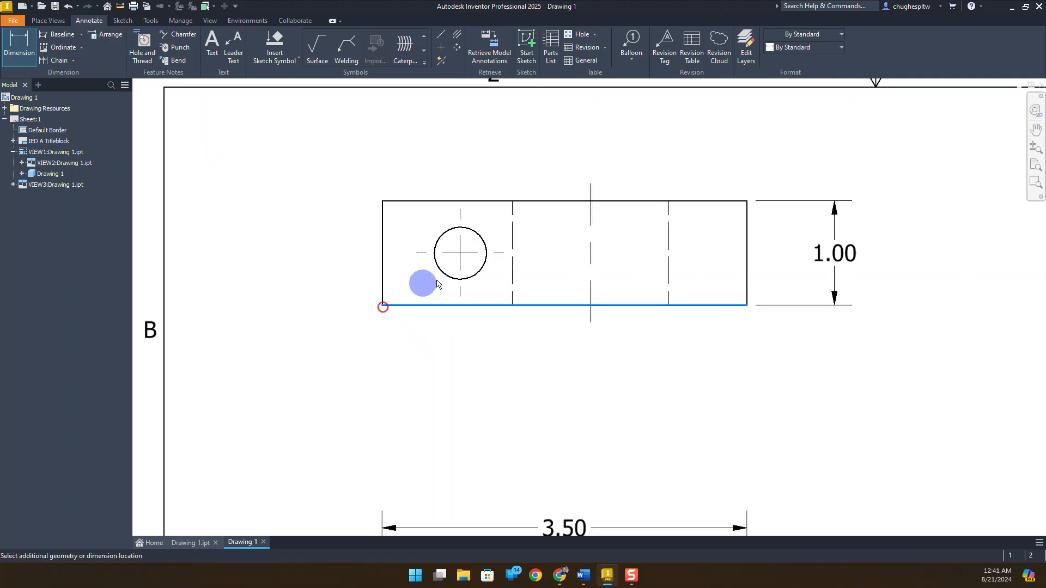
click(459, 261)
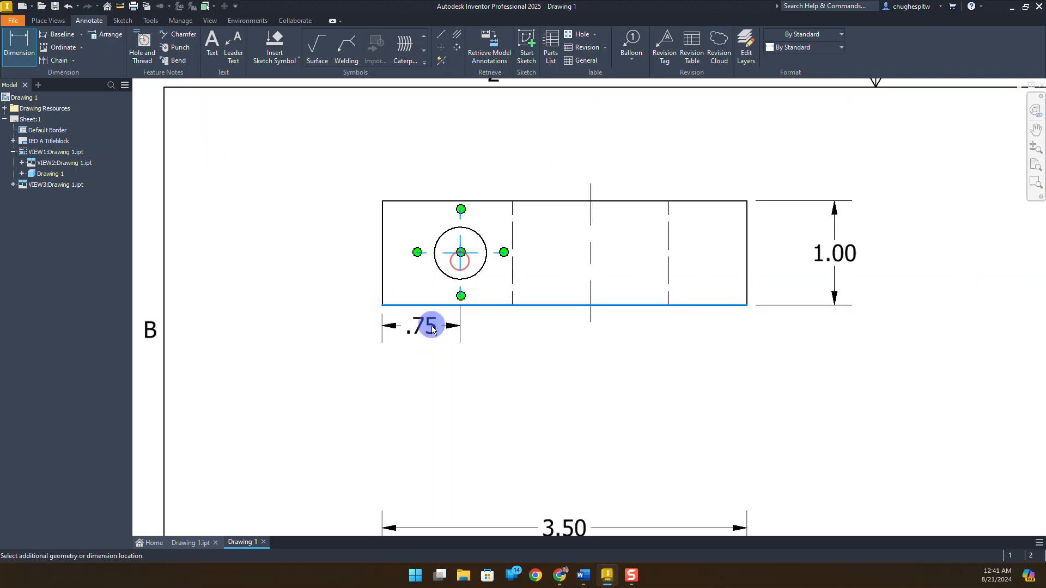
click(429, 357)
click(404, 347)
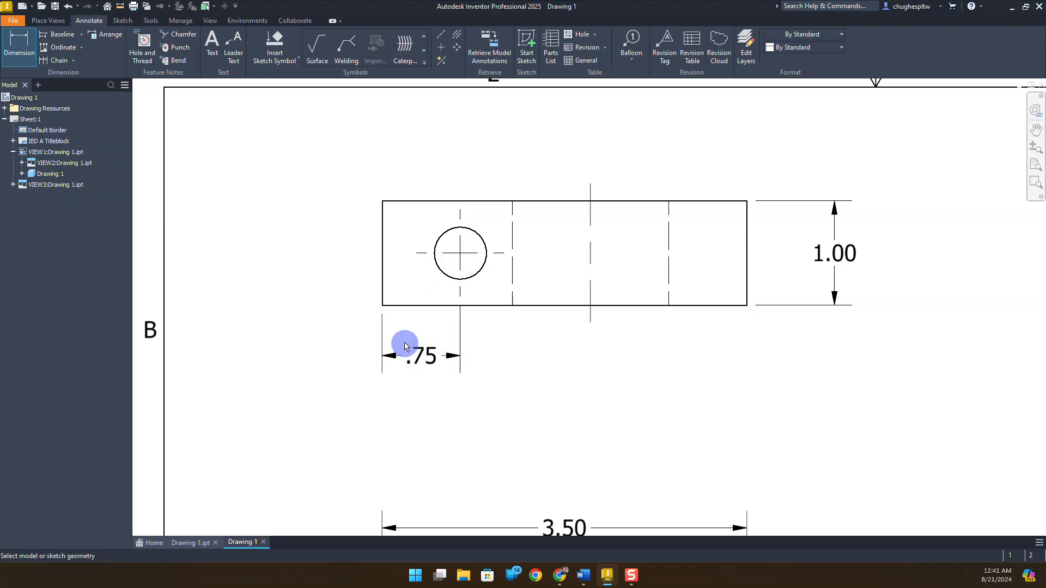
Dimension the small hole's vertical distance from the top view's lower edge on the left, and its diameter at the upper left.
click(383, 305)
click(461, 253)
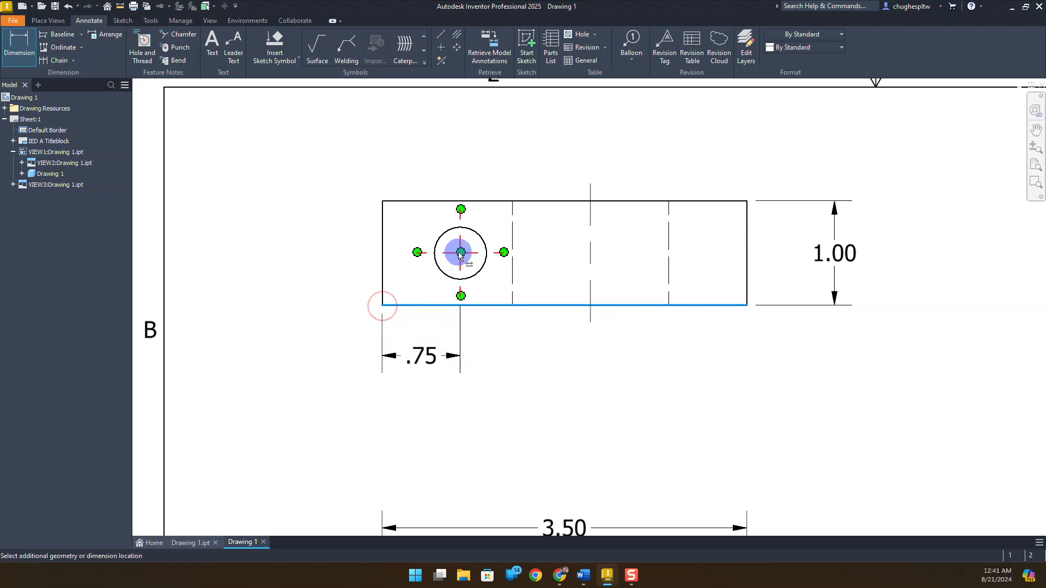
click(341, 280)
click(341, 280)
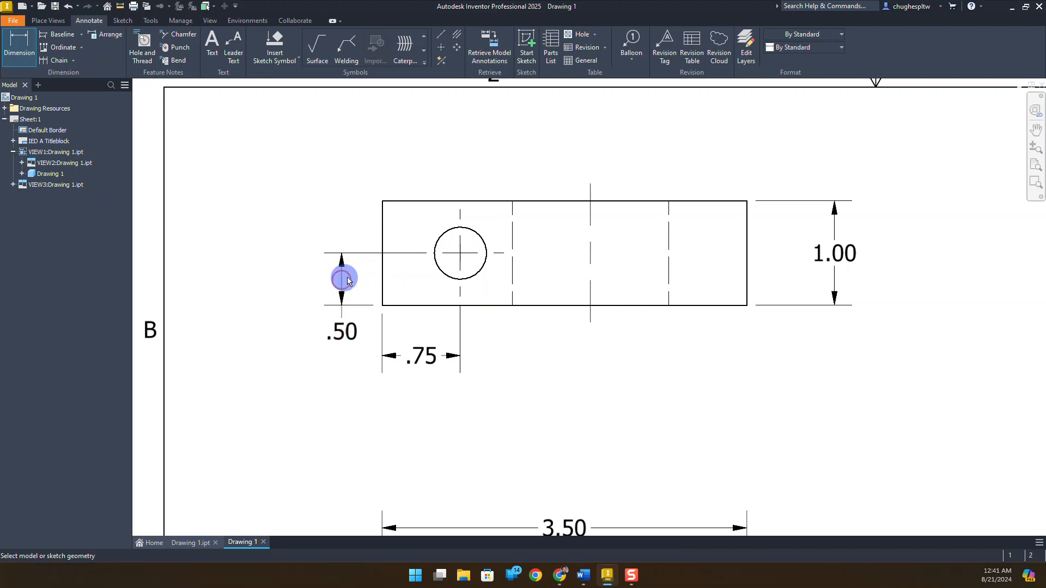
click(444, 228)
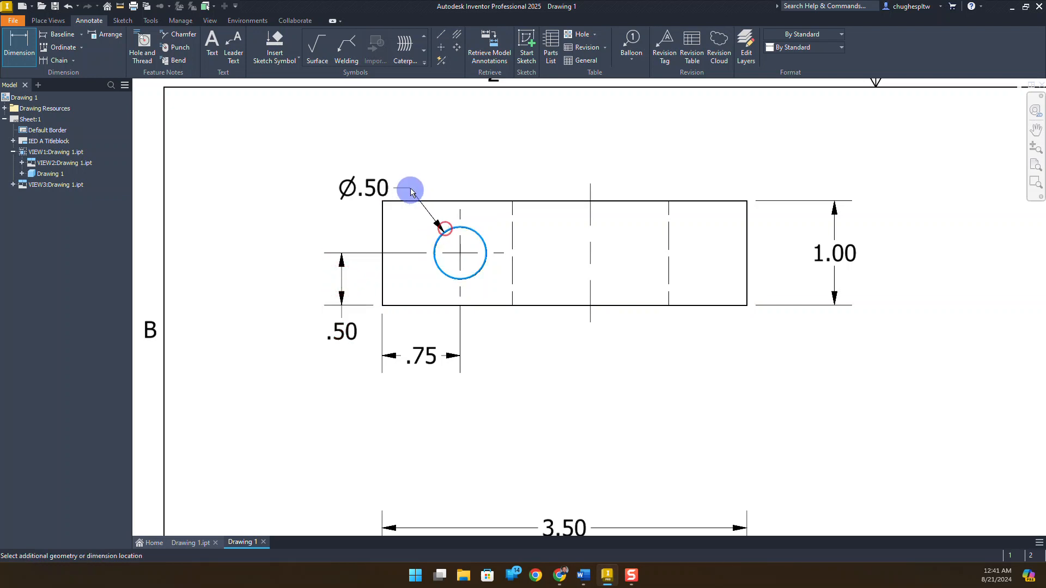
click(401, 167)
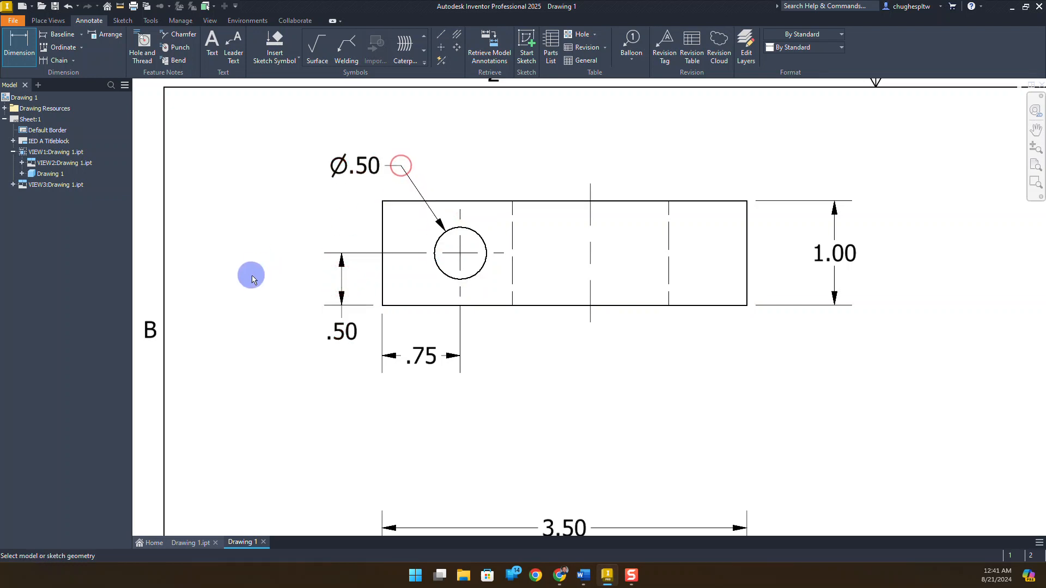
Dimension the large hole's center height from the front view's bottom edge, placed between the view and the overall height dimension.
scroll(278, 327, down, 3)
scroll(234, 290, down, 3)
mouse_move(238, 334)
middle_down()
mouse_move(243, 318)
mouse_move(334, 293)
middle_up()
scroll(460, 444, up, 5)
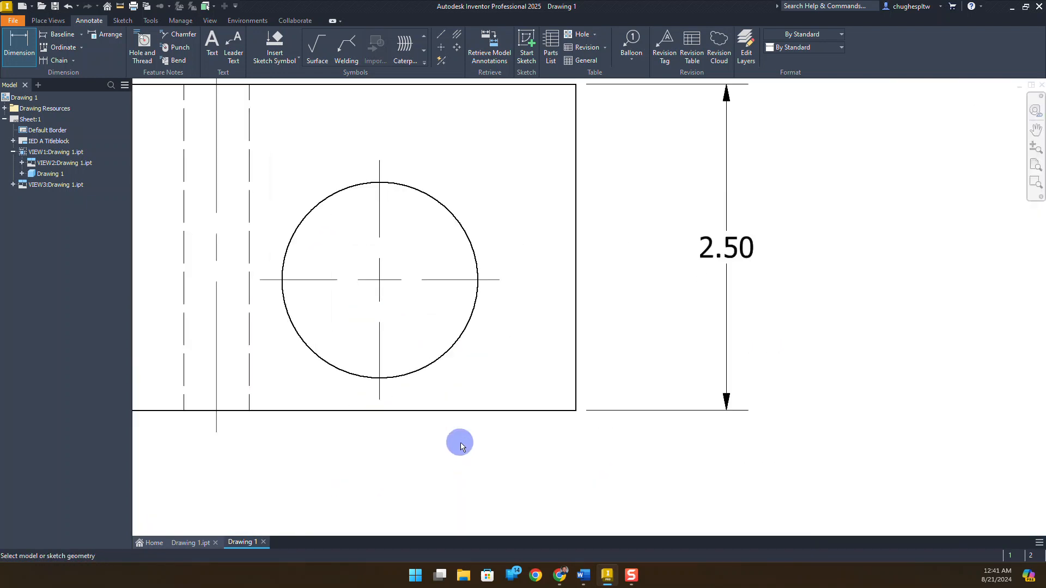
middle_drag(486, 452, 567, 478)
scroll(572, 480, down, 2)
click(550, 455)
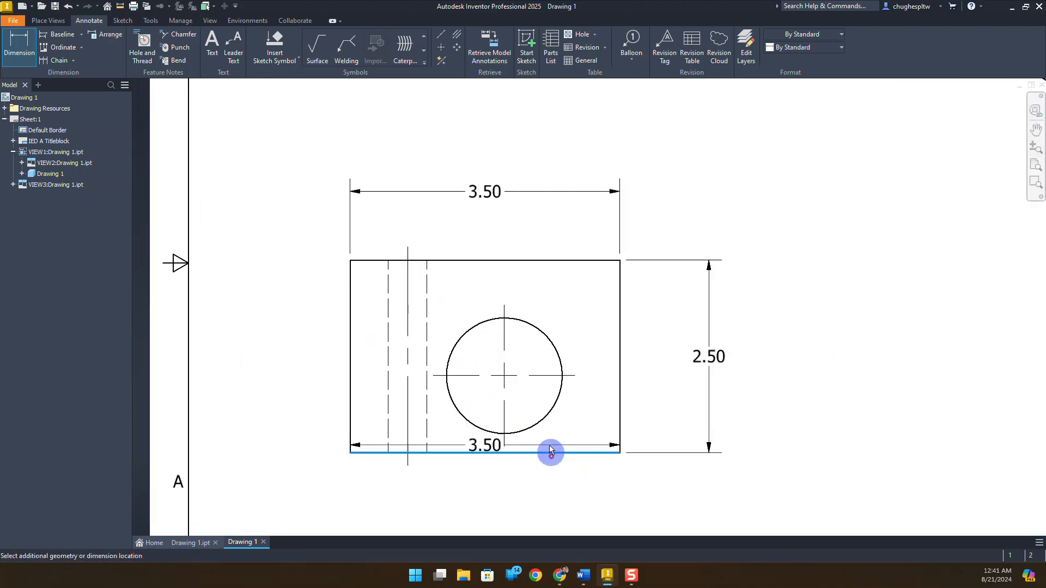
click(543, 376)
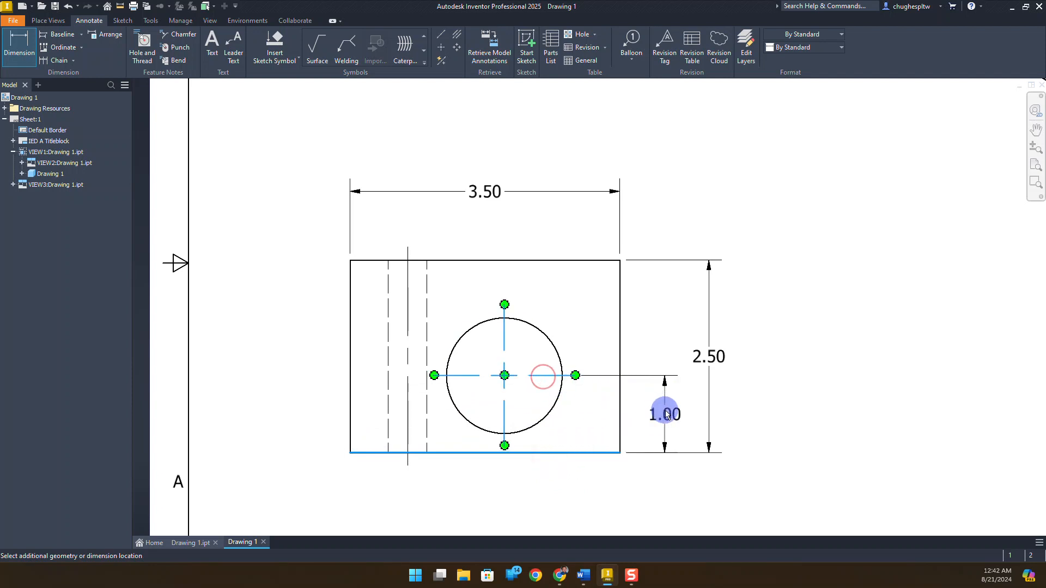
click(665, 413)
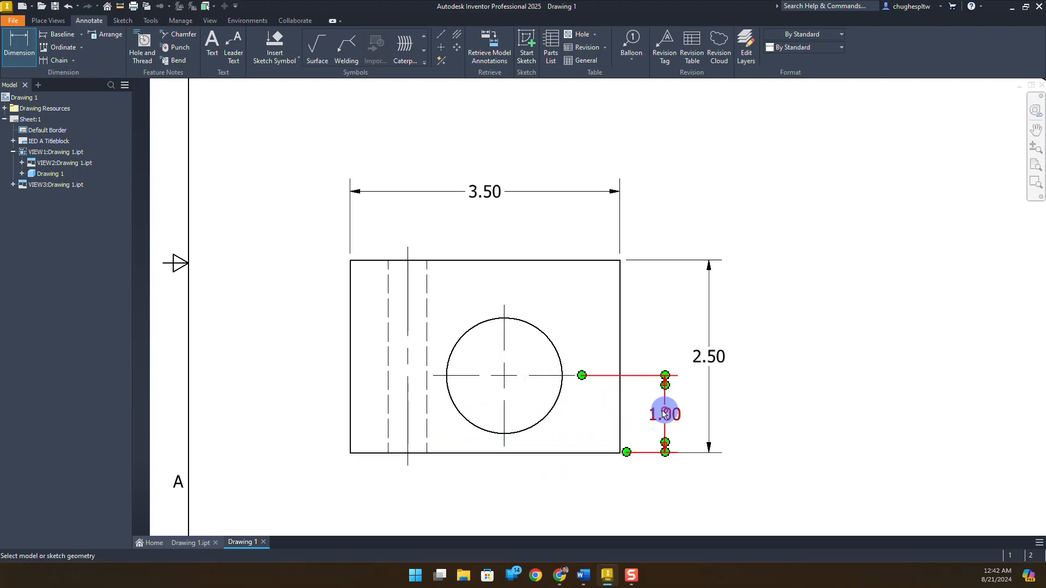
Dimension the large hole's distance from the block's right edge above the front view and its diameter below, and end the command.
click(617, 309)
drag(508, 333, 555, 228)
scroll(546, 304, down, 3)
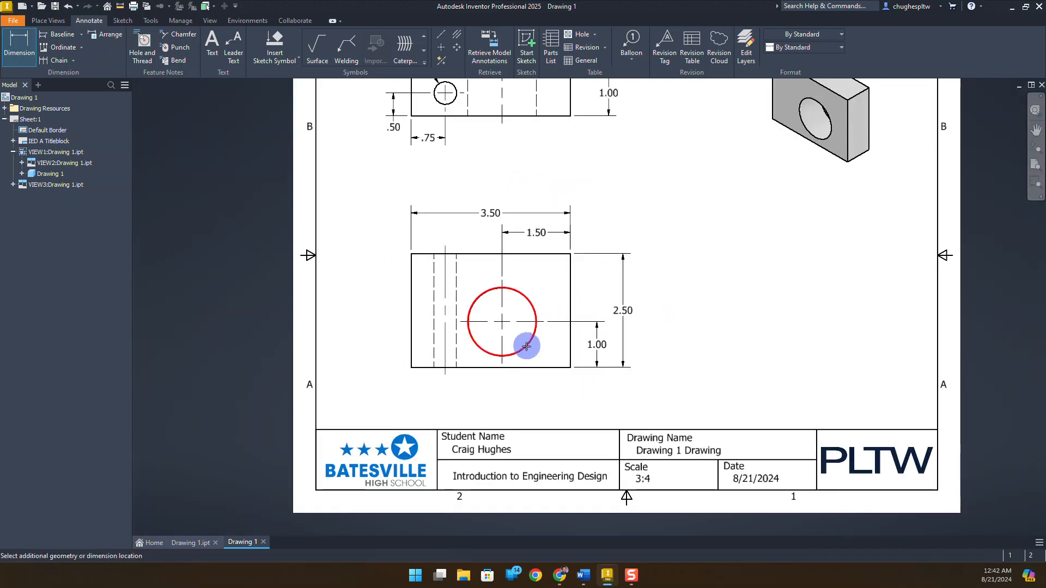
drag(526, 346, 549, 392)
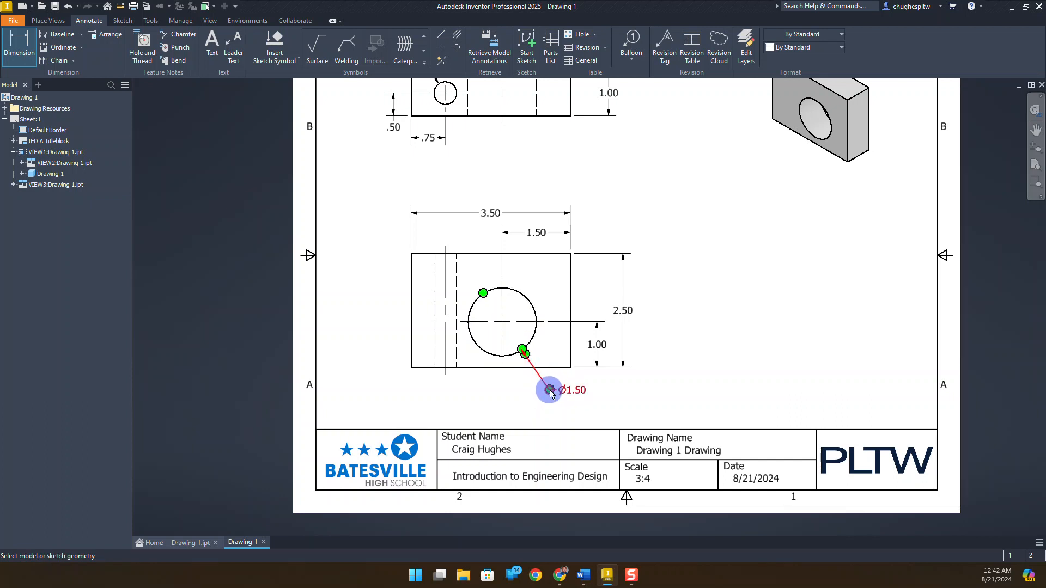
right_click(678, 268)
click(708, 269)
Fit the whole sheet in view and save the drawing as "Drawing 1 Drawing" in Inventor Drawing (*.idw) format.
middle_drag(709, 270, 679, 294)
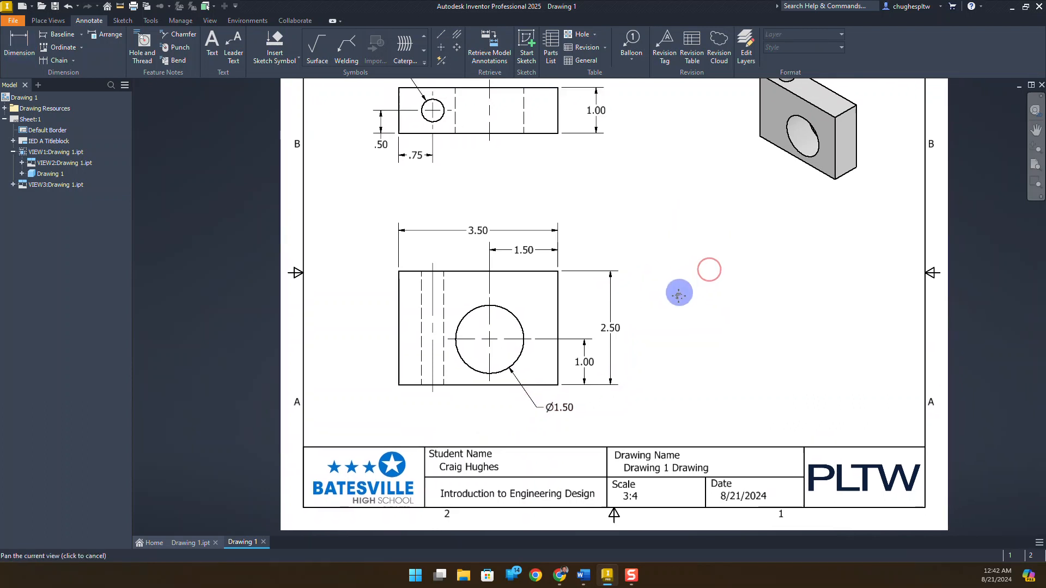
click(1035, 164)
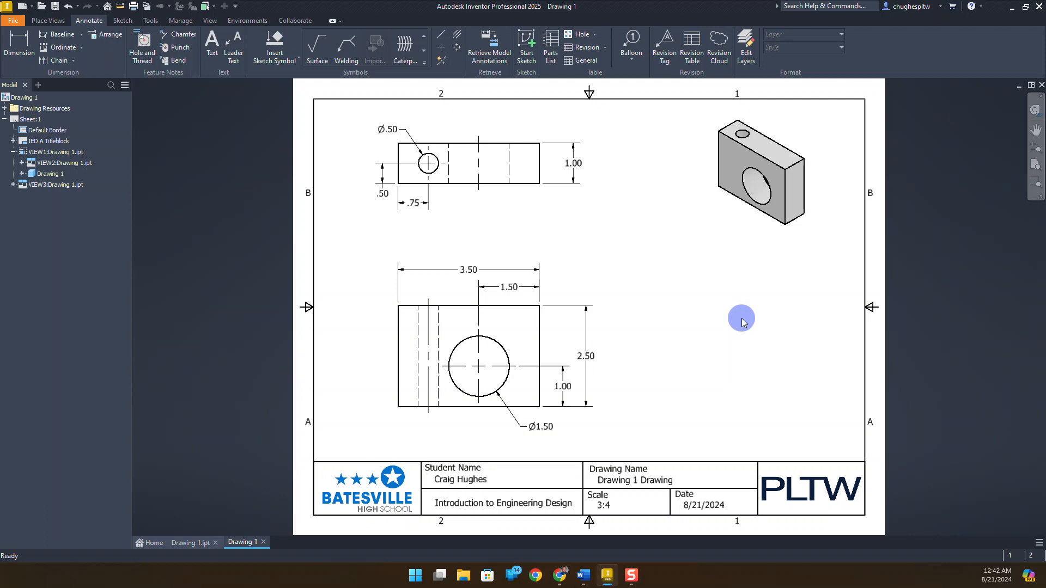
click(55, 6)
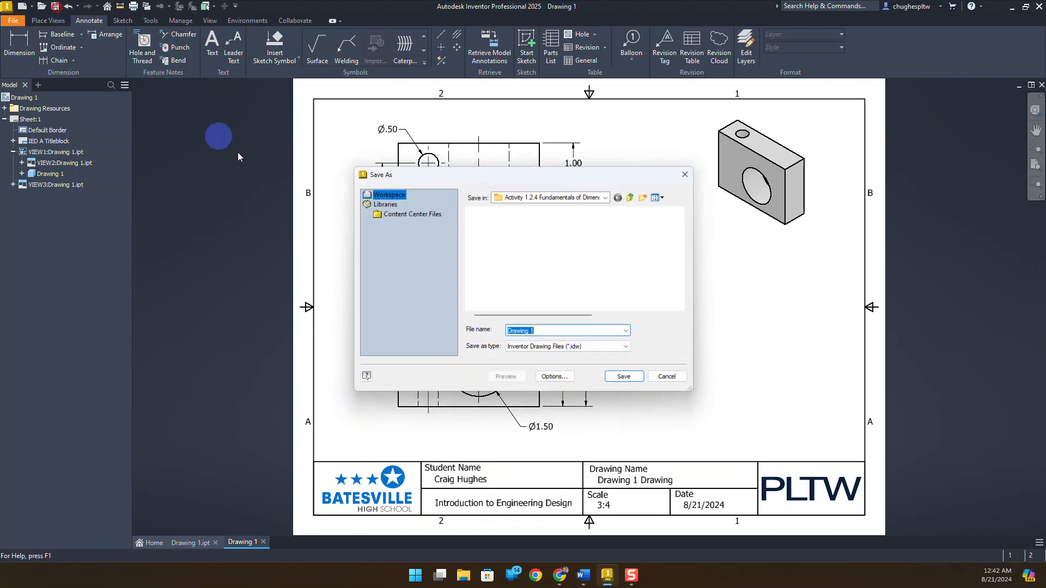
click(548, 328)
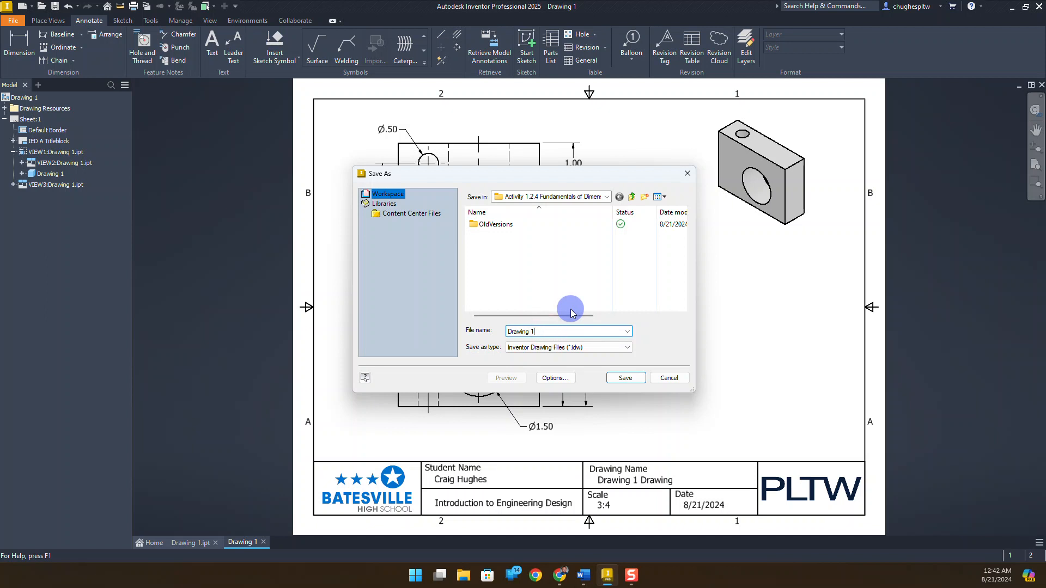
text(Drawing)
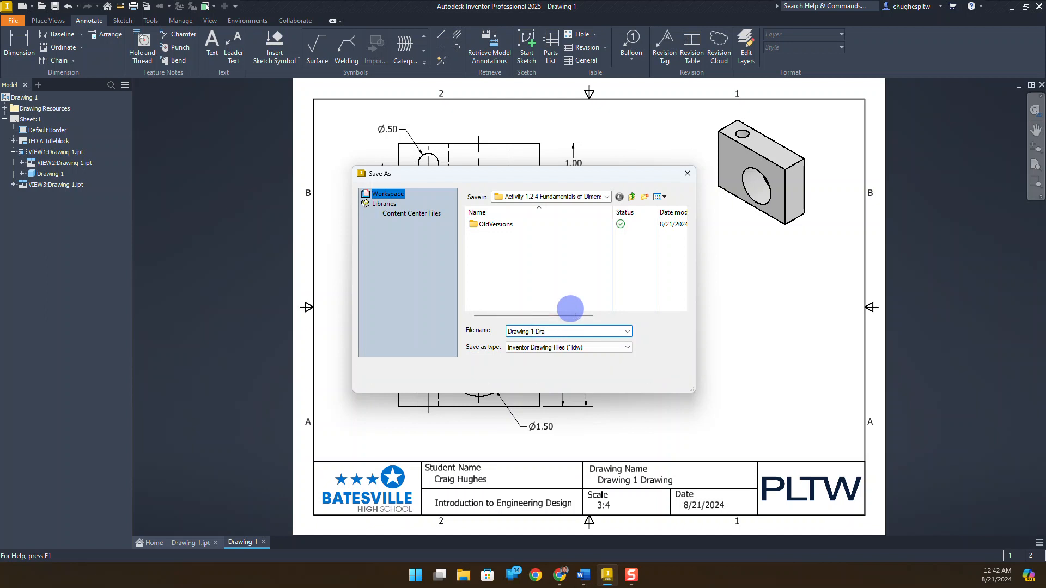
key(Return)
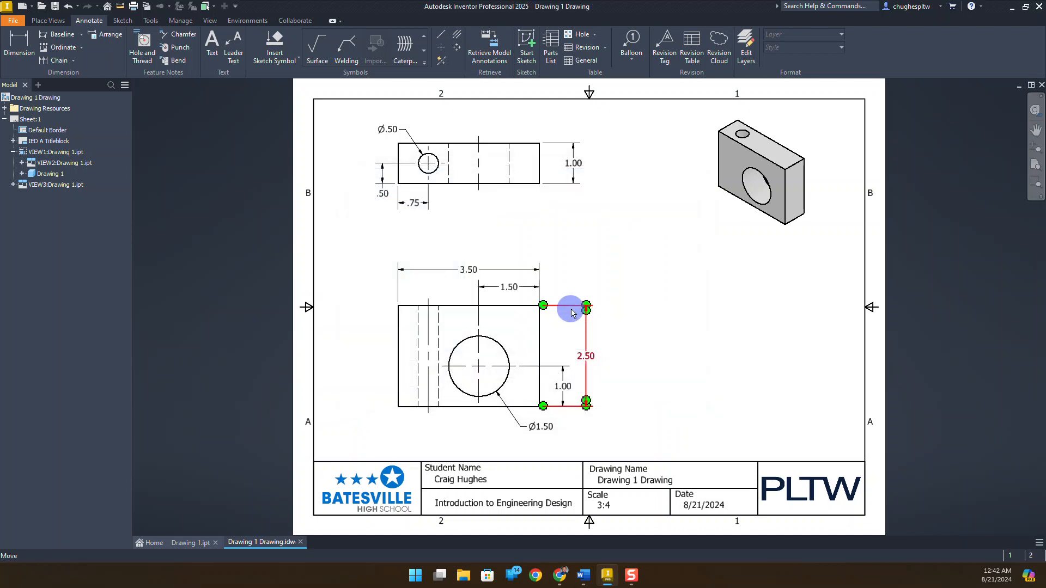